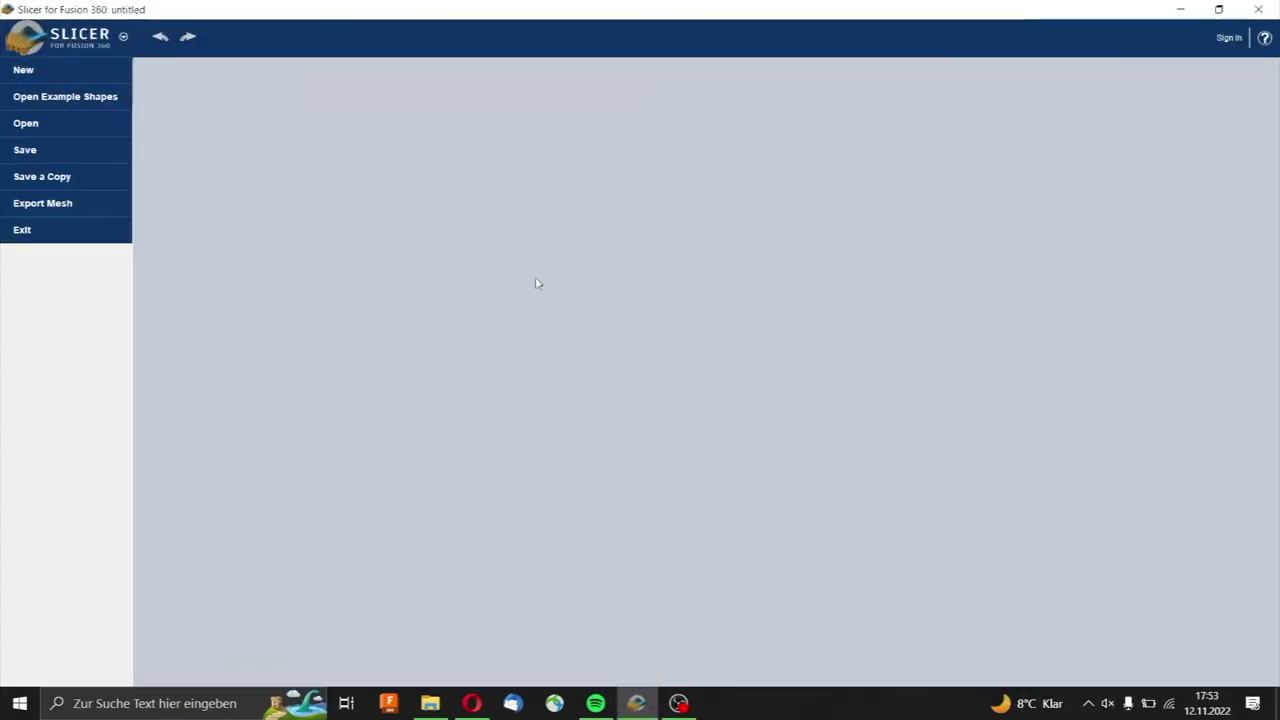
# Step: Start a new design and import the Wild Boar Head .stl model, about 6.006 × 7.924 × 6.876 in
pyautogui.click(183, 160)
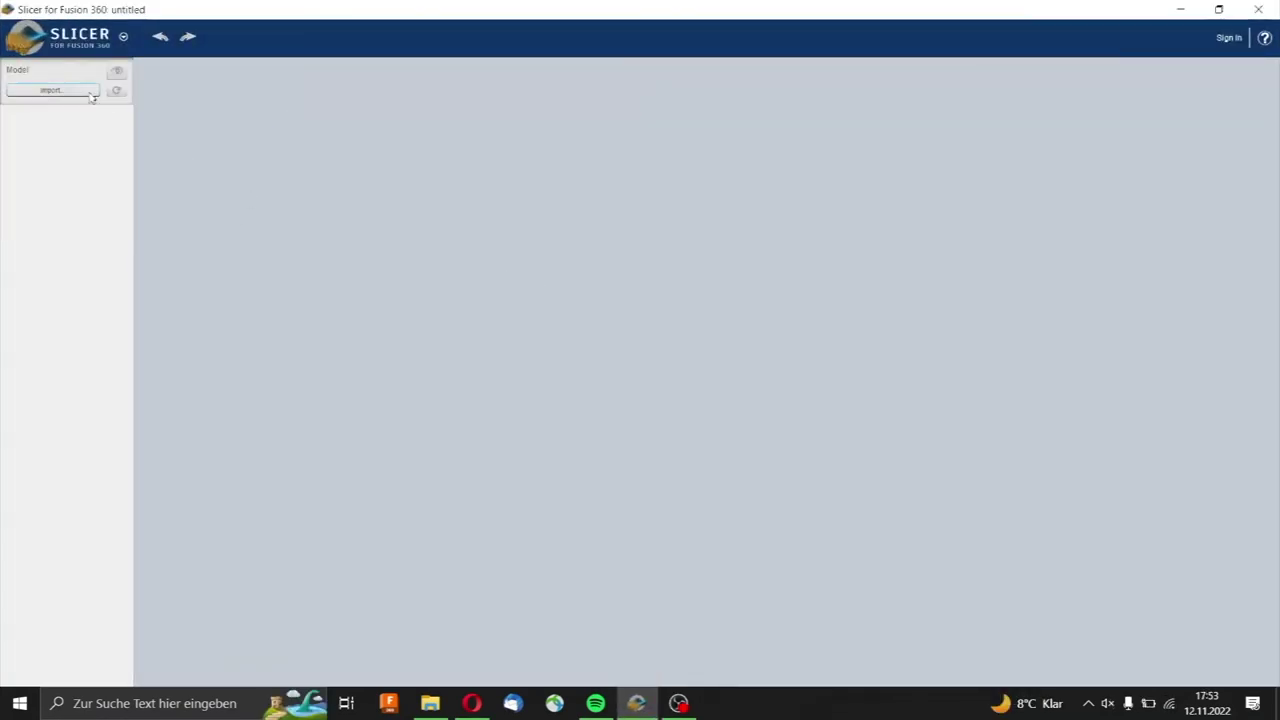
pyautogui.click(602, 258)
pyautogui.click(815, 432)
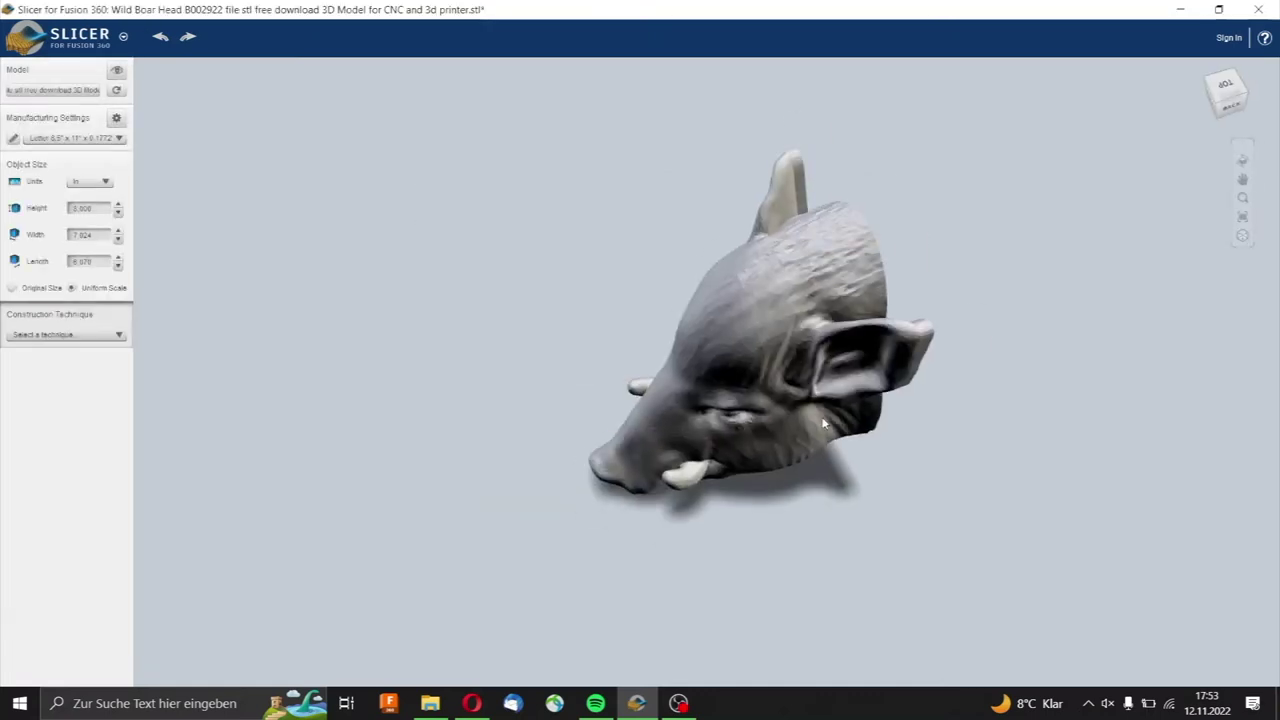
pyautogui.moveTo(918, 469)
pyautogui.mouseDown()
pyautogui.moveTo(963, 391)
pyautogui.moveTo(1138, 347)
pyautogui.moveTo(934, 360)
pyautogui.moveTo(1011, 363)
pyautogui.moveTo(1080, 289)
pyautogui.moveTo(1133, 293)
pyautogui.moveTo(1165, 362)
pyautogui.mouseUp()
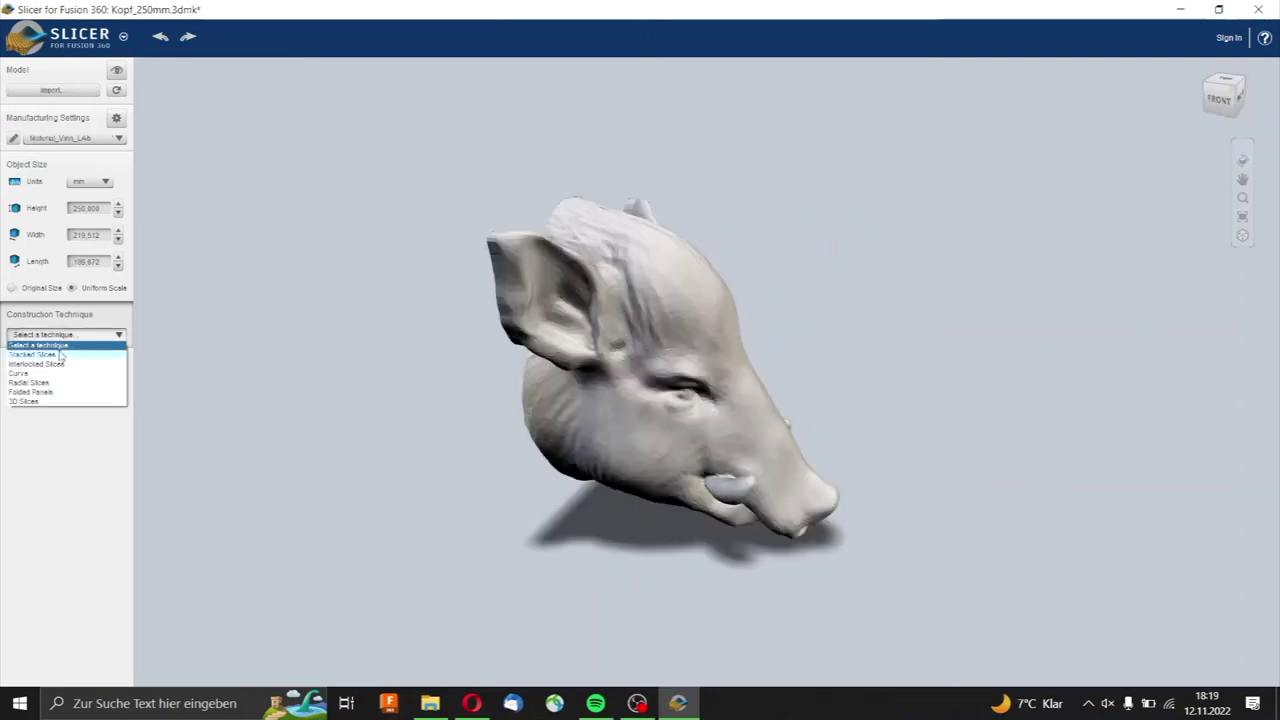
# Step: Rebuild the head as 250 mm-high Stacked Slices (13 sheets, 68 parts) and inspect it from the side and back
pyautogui.click(40, 354)
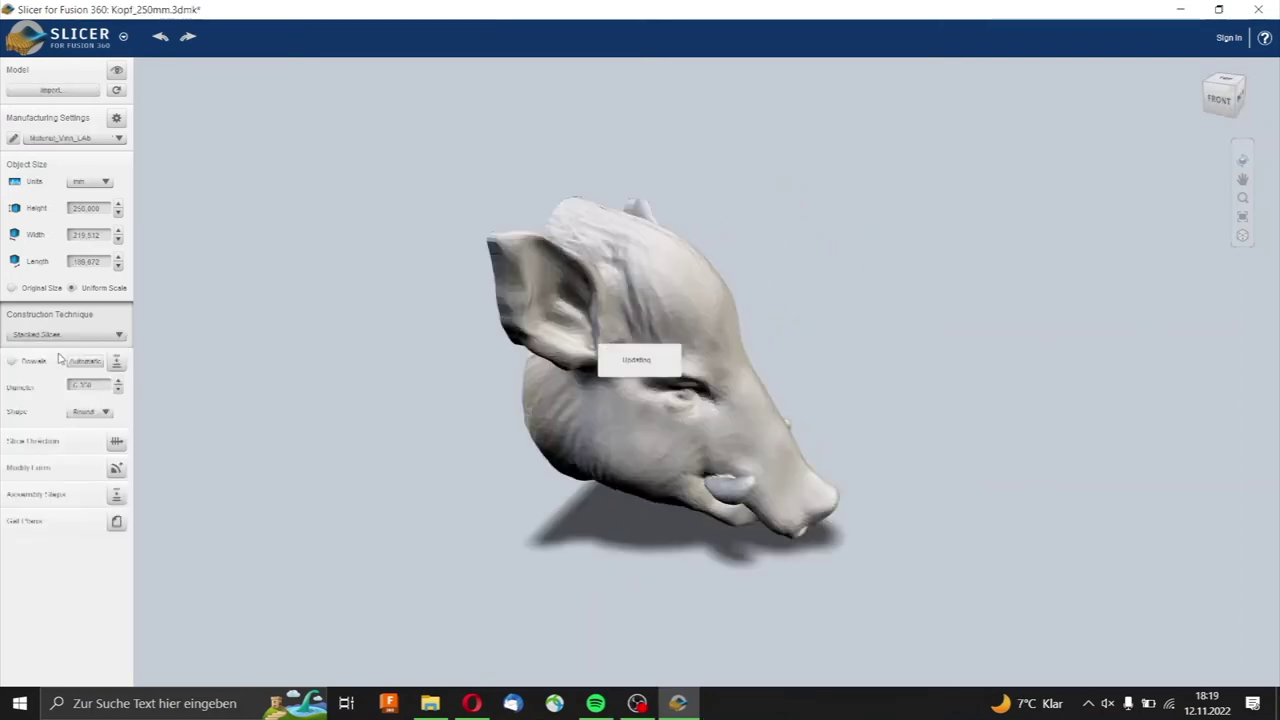
pyautogui.moveTo(466, 470)
pyautogui.mouseDown()
pyautogui.moveTo(397, 397)
pyautogui.moveTo(423, 417)
pyautogui.moveTo(704, 456)
pyautogui.moveTo(750, 495)
pyautogui.moveTo(591, 447)
pyautogui.moveTo(369, 423)
pyautogui.moveTo(186, 423)
pyautogui.moveTo(199, 428)
pyautogui.mouseUp()
pyautogui.moveTo(839, 398)
pyautogui.mouseDown()
pyautogui.moveTo(720, 400)
pyautogui.moveTo(657, 457)
pyautogui.moveTo(675, 517)
pyautogui.moveTo(709, 517)
pyautogui.moveTo(900, 423)
pyautogui.moveTo(1160, 433)
pyautogui.moveTo(3, 352)
pyautogui.mouseUp()
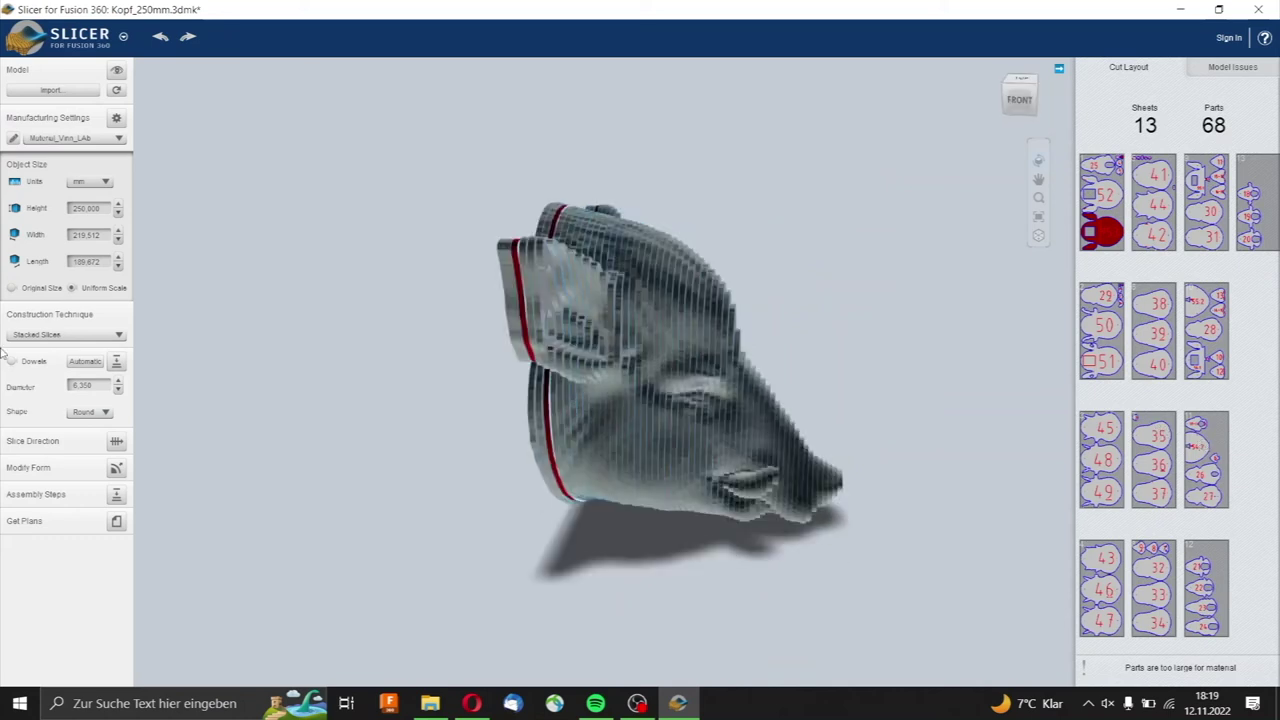
# Step: Change the construction technique to Interlocked Slices, then to Curve, giving 17 parts on 3 sheets
pyautogui.click(55, 336)
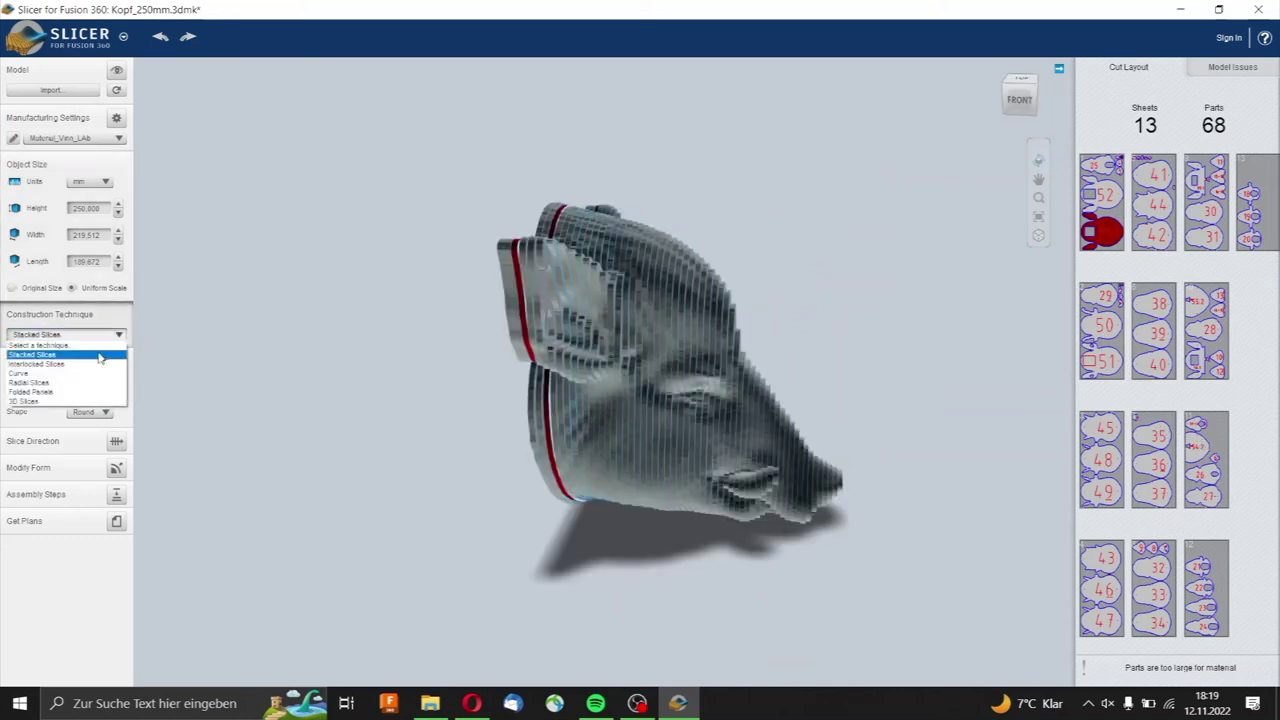
pyautogui.click(93, 365)
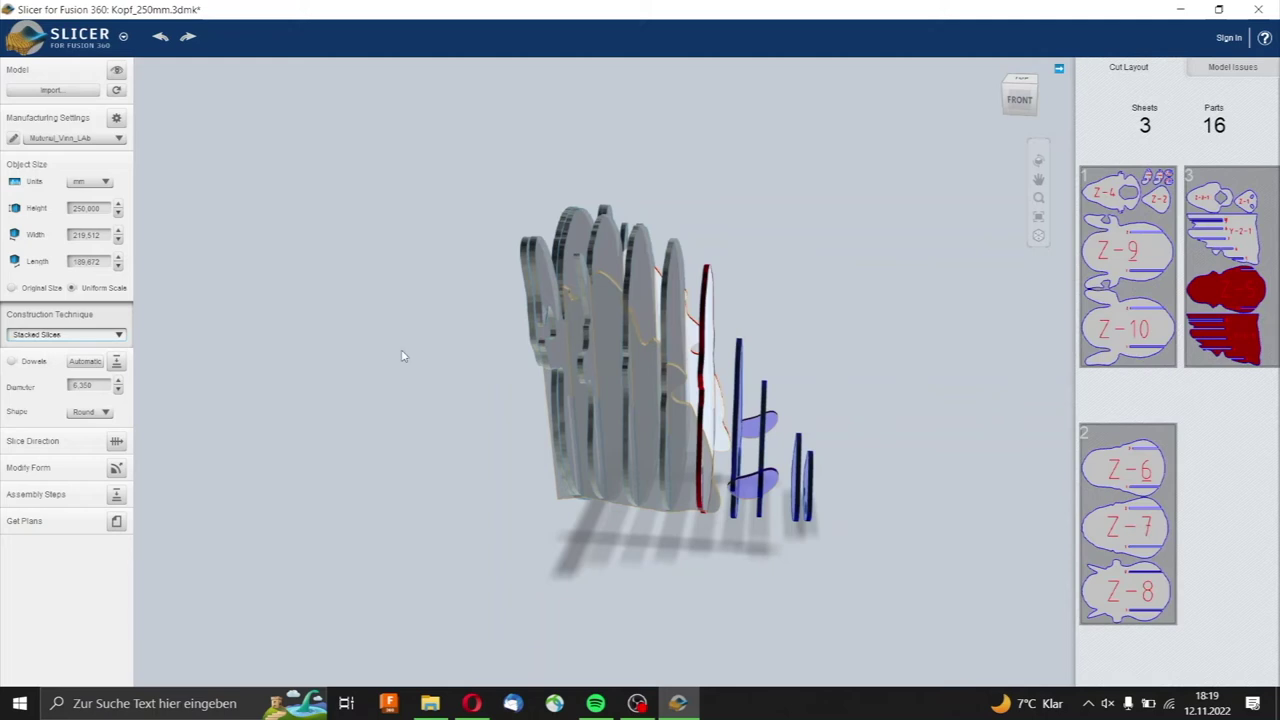
pyautogui.click(70, 340)
pyautogui.click(63, 383)
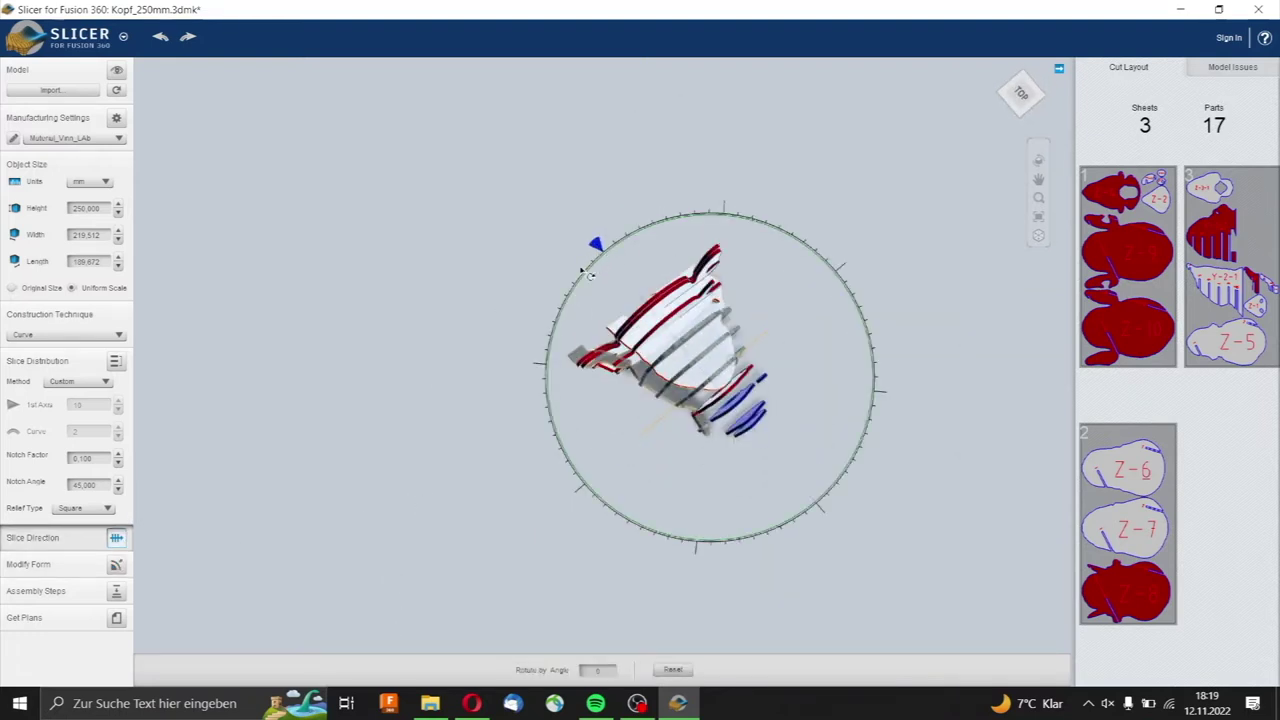
# Step: Swing the slice direction, distribute Curve slices By count, and raise the slice counts to 20 parts on 4 sheets
pyautogui.moveTo(582, 270); pyautogui.dragTo(571, 491)
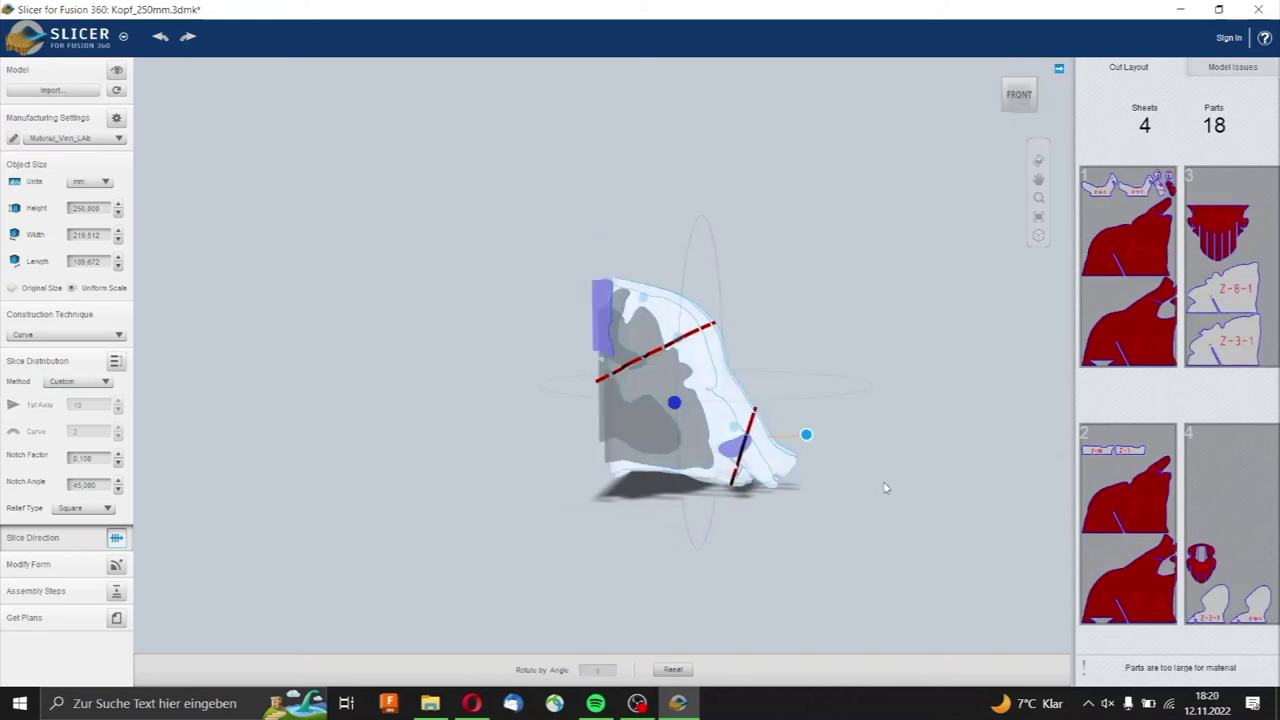
pyautogui.click(88, 386)
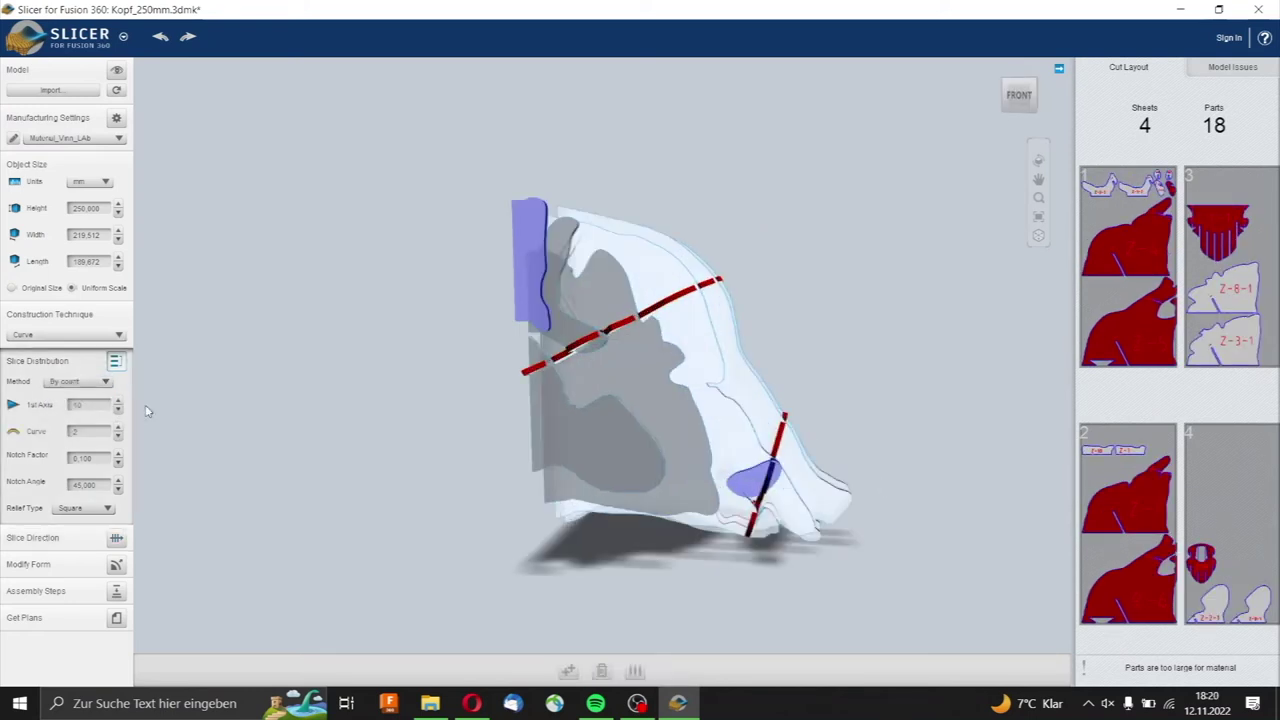
pyautogui.click(119, 428)
pyautogui.click(119, 428)
pyautogui.click(119, 428)
pyautogui.click(119, 428)
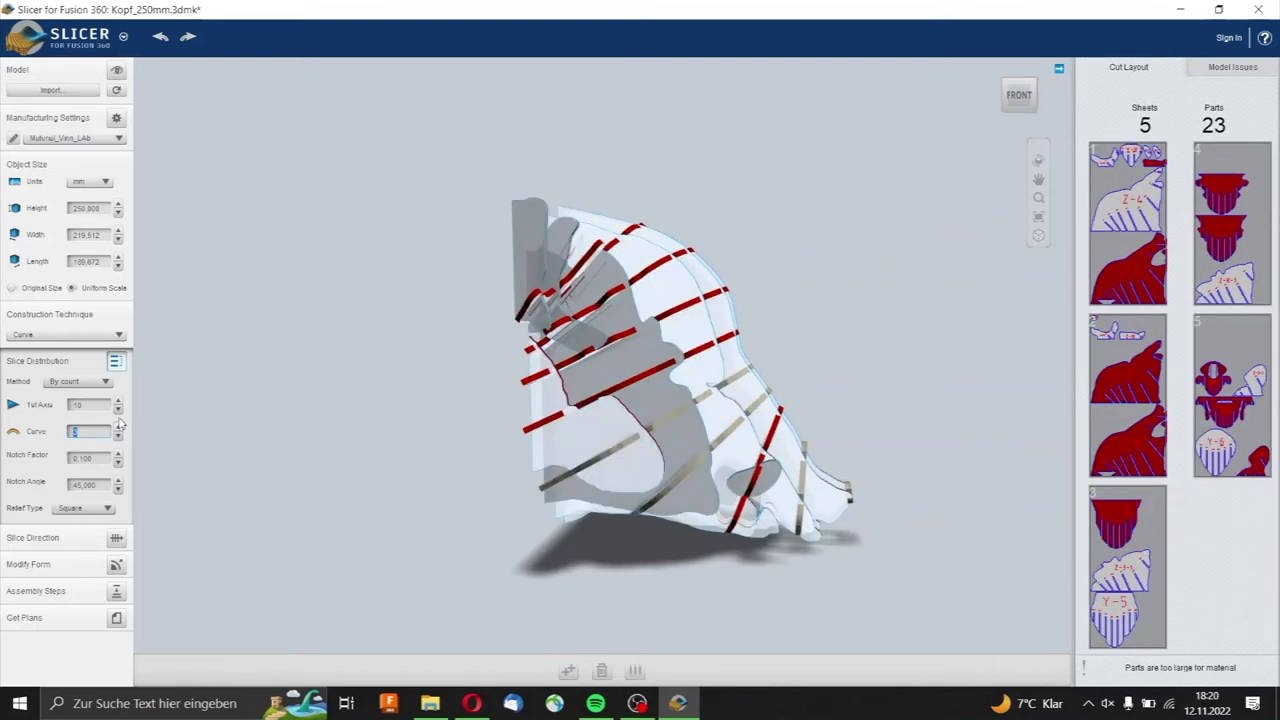
pyautogui.click(119, 428)
pyautogui.moveTo(871, 331); pyautogui.dragTo(825, 380)
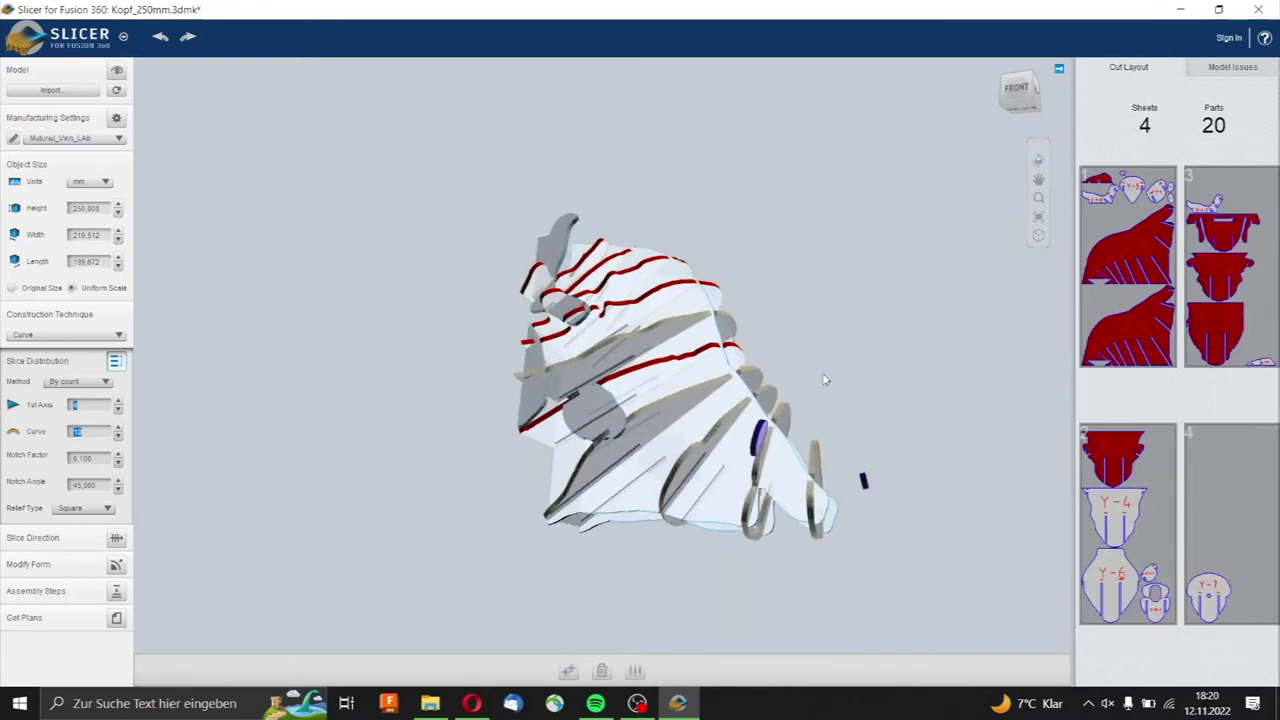
pyautogui.click(126, 566)
pyautogui.click(118, 537)
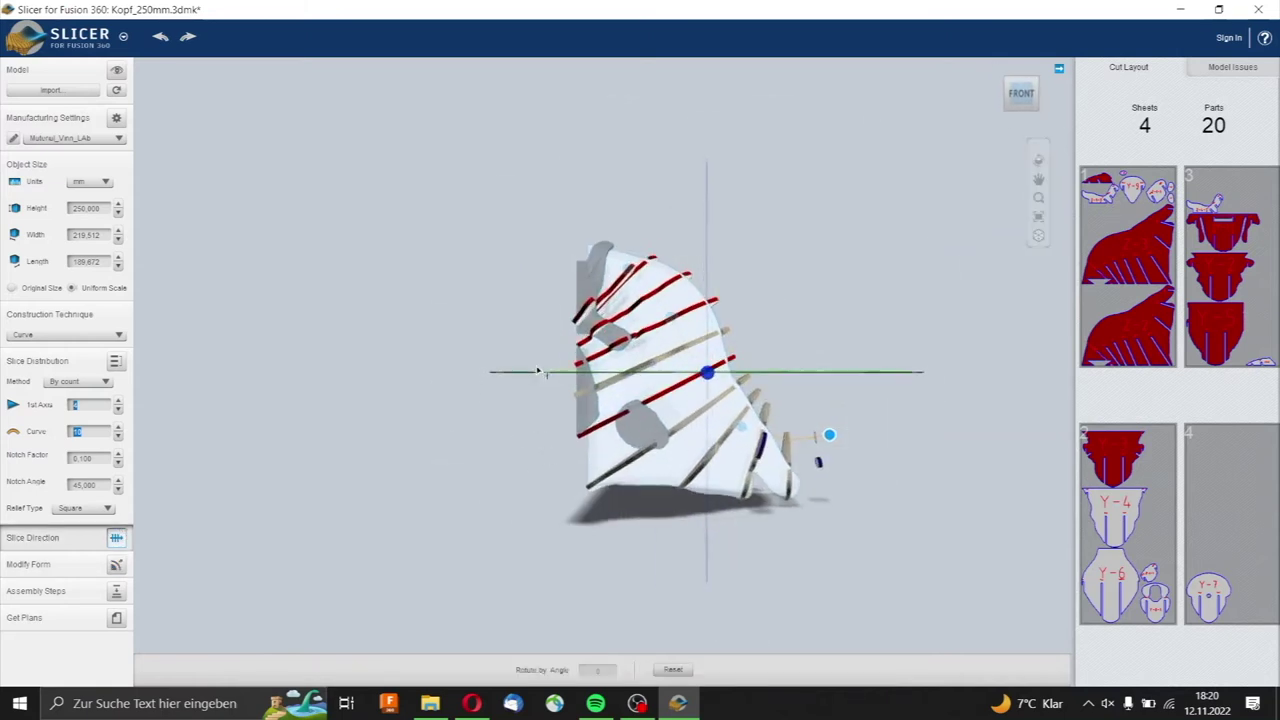
# Step: From the Right view, rotate and tilt the Curve slice planes, giving 21 parts on 3 sheets
pyautogui.moveTo(909, 517); pyautogui.dragTo(631, 517)
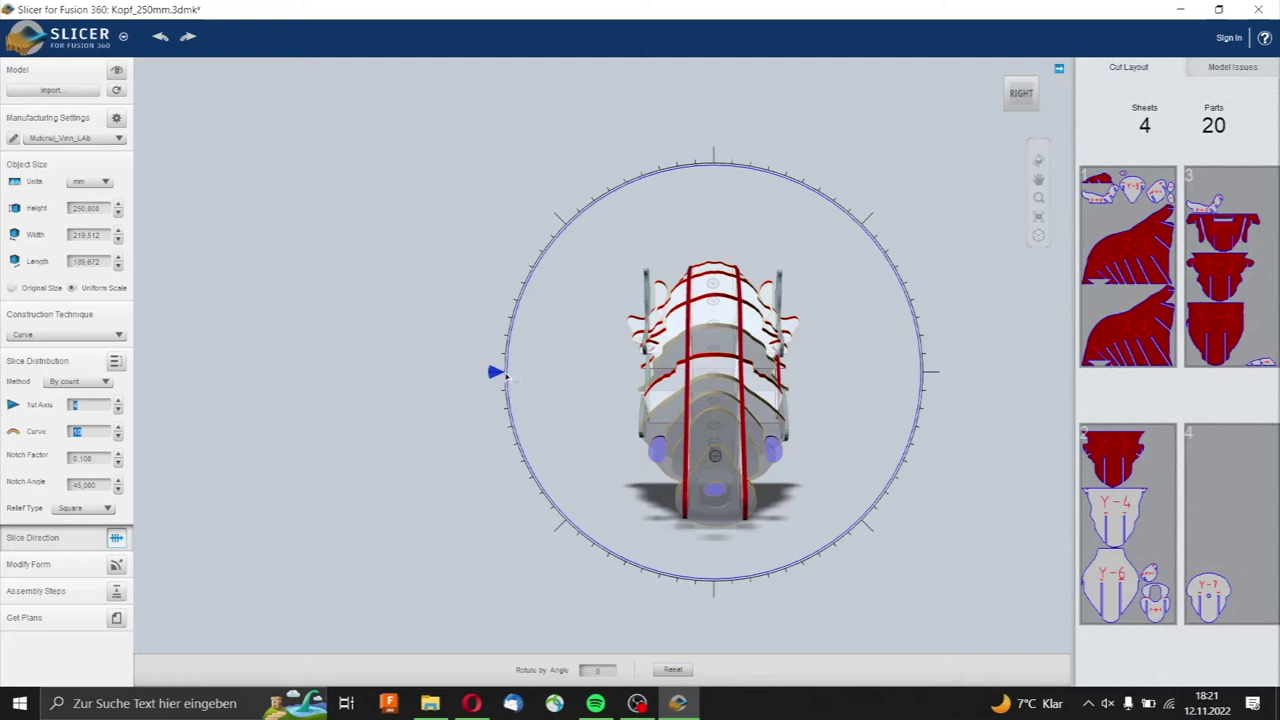
pyautogui.moveTo(585, 280)
pyautogui.mouseDown()
pyautogui.moveTo(560, 222)
pyautogui.moveTo(930, 370)
pyautogui.mouseUp()
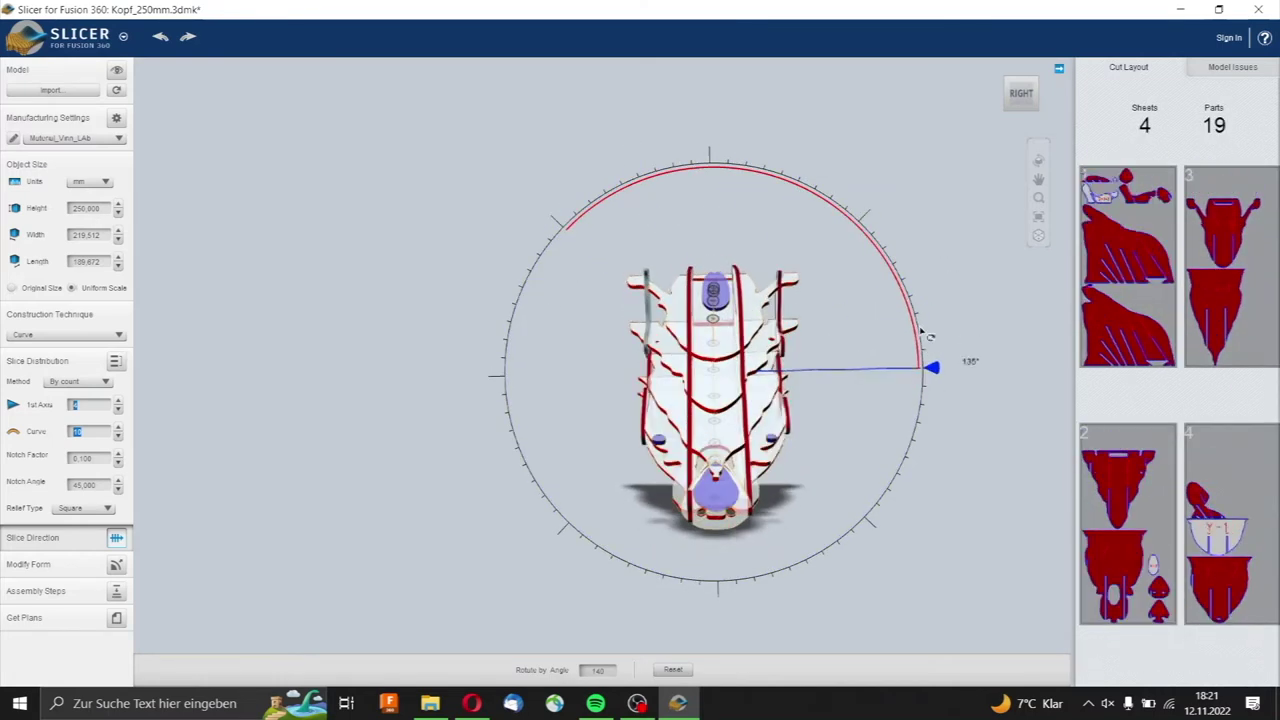
pyautogui.moveTo(930, 368); pyautogui.dragTo(927, 364)
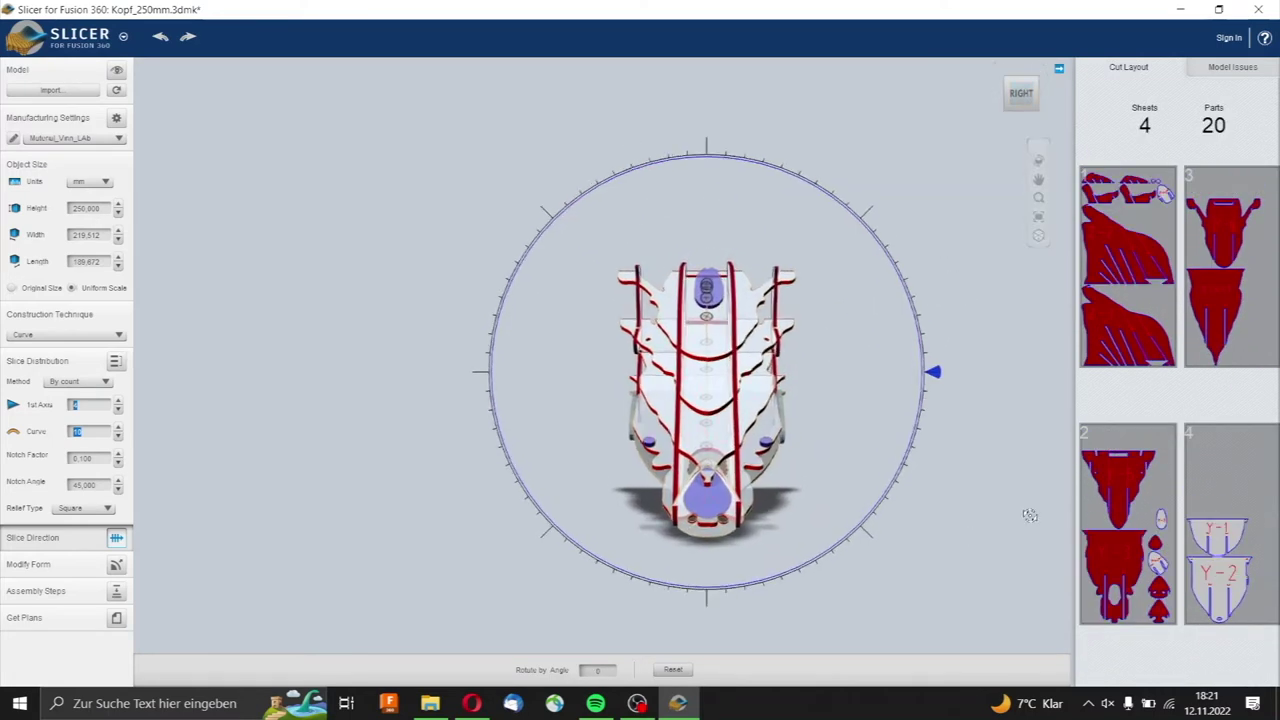
pyautogui.moveTo(840, 302); pyautogui.dragTo(840, 348)
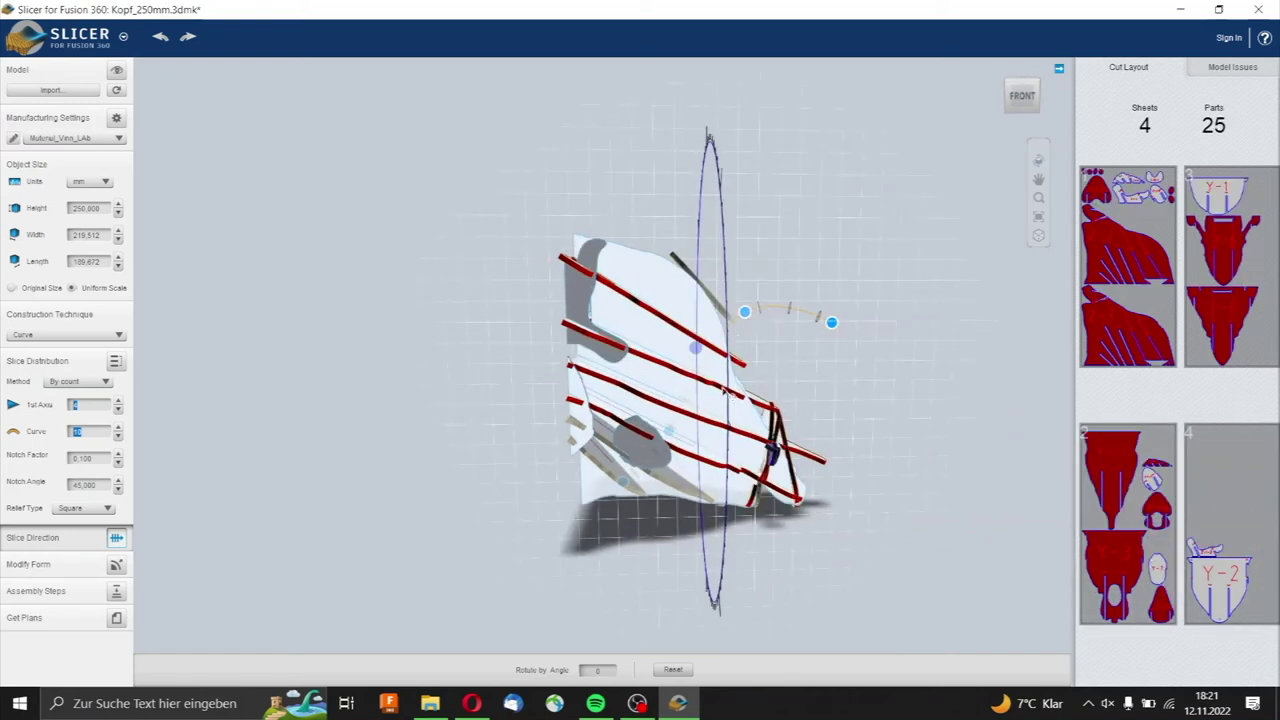
pyautogui.moveTo(727, 392); pyautogui.dragTo(800, 341)
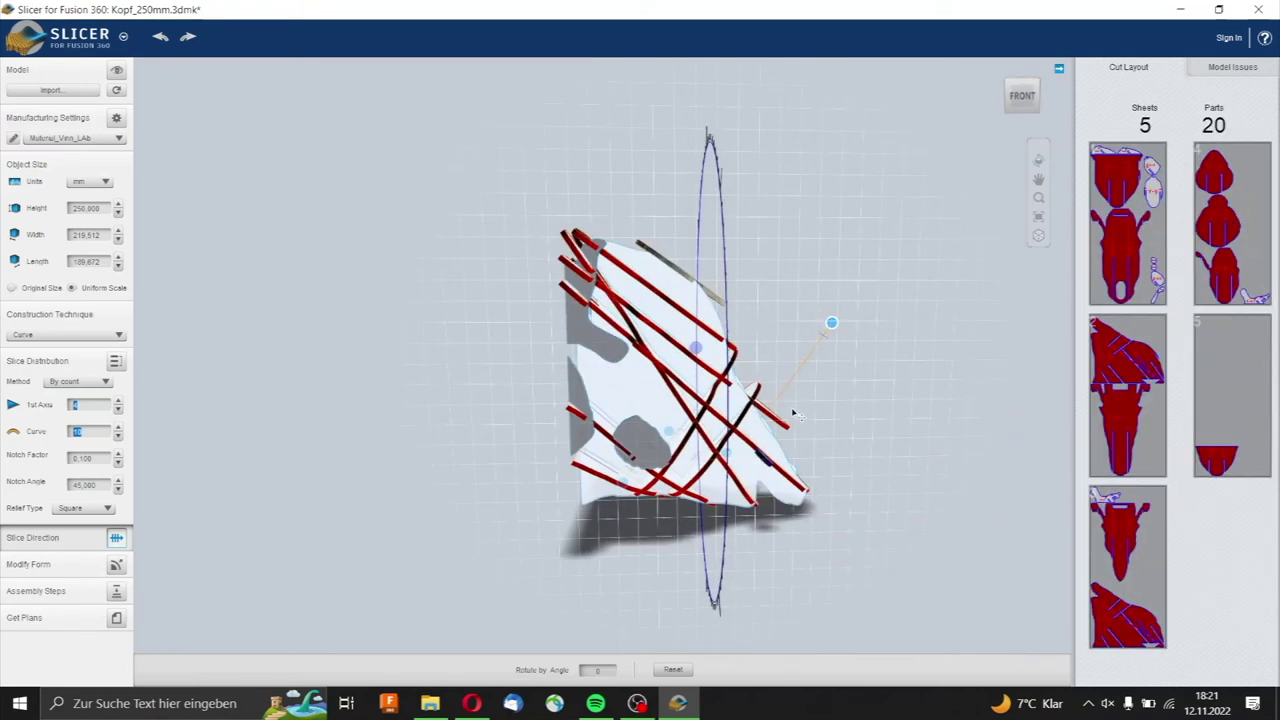
pyautogui.moveTo(784, 461)
pyautogui.mouseDown()
pyautogui.moveTo(805, 492)
pyautogui.moveTo(816, 474)
pyautogui.mouseUp()
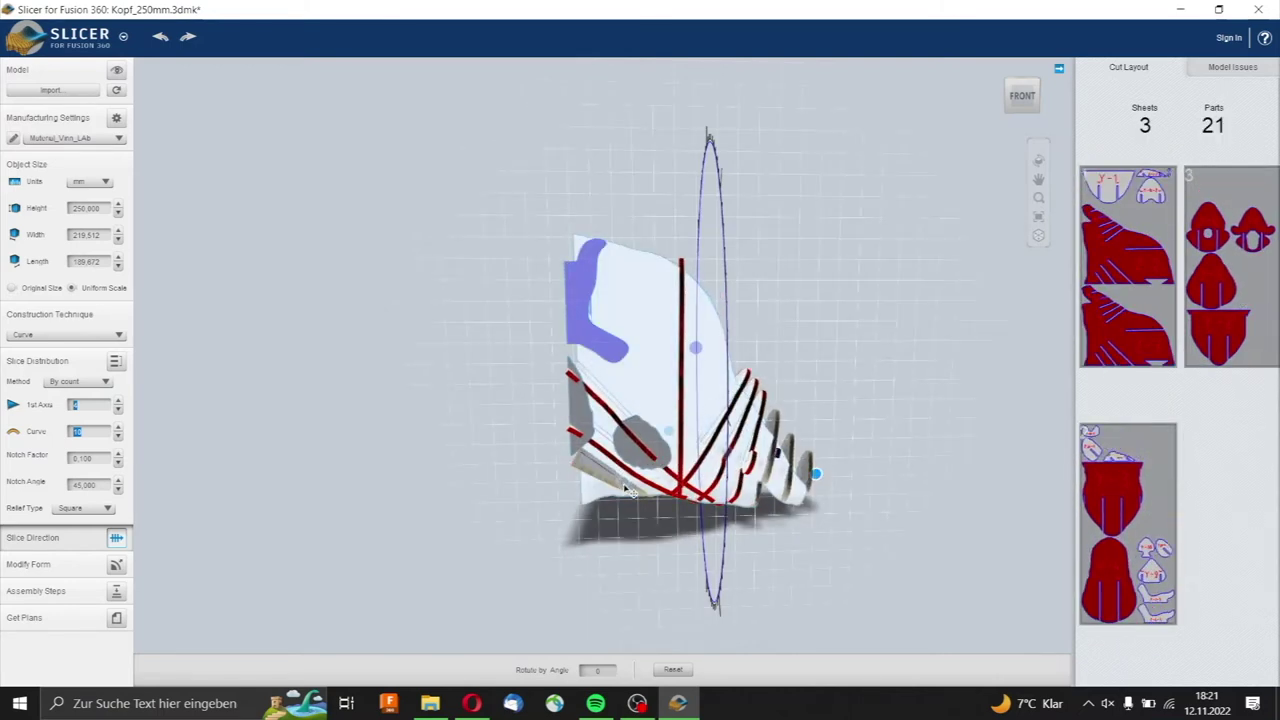
# Step: Drag the slice-fan handles to fan the curve slices across the head, giving 20 parts on 4 sheets
pyautogui.moveTo(608, 459); pyautogui.dragTo(590, 312)
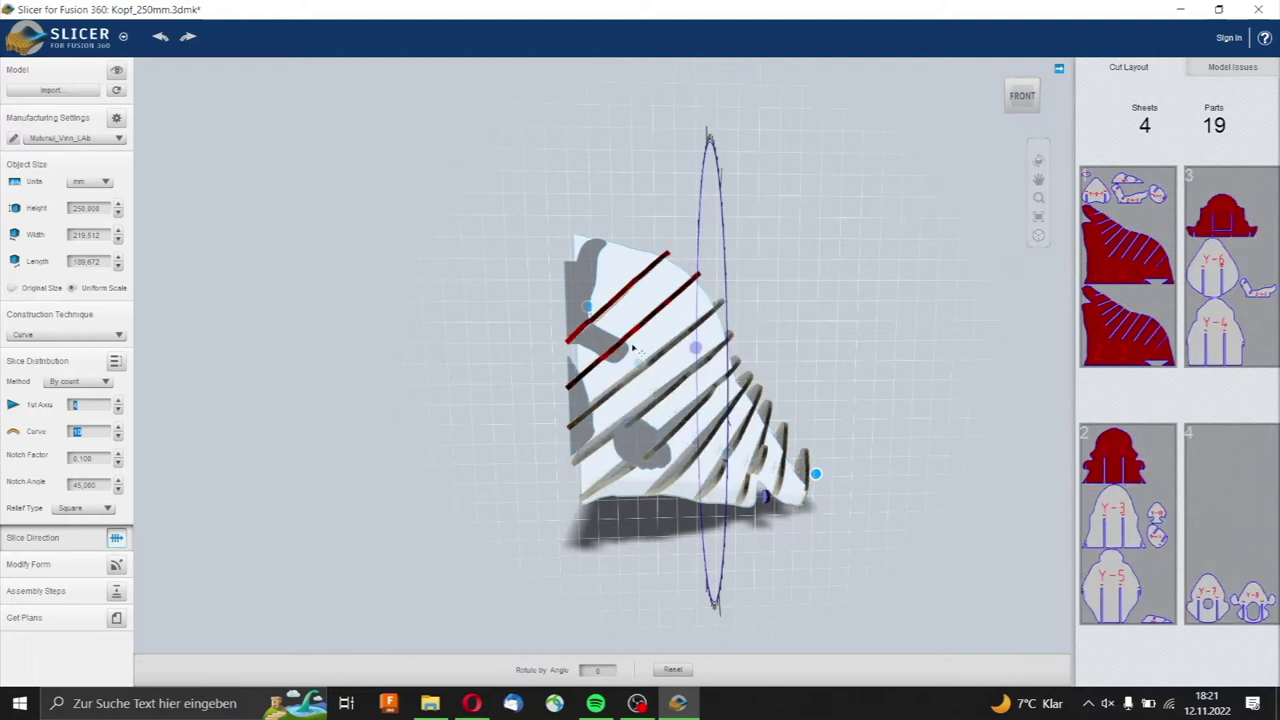
pyautogui.moveTo(640, 345)
pyautogui.mouseDown()
pyautogui.moveTo(667, 350)
pyautogui.moveTo(655, 362)
pyautogui.mouseUp()
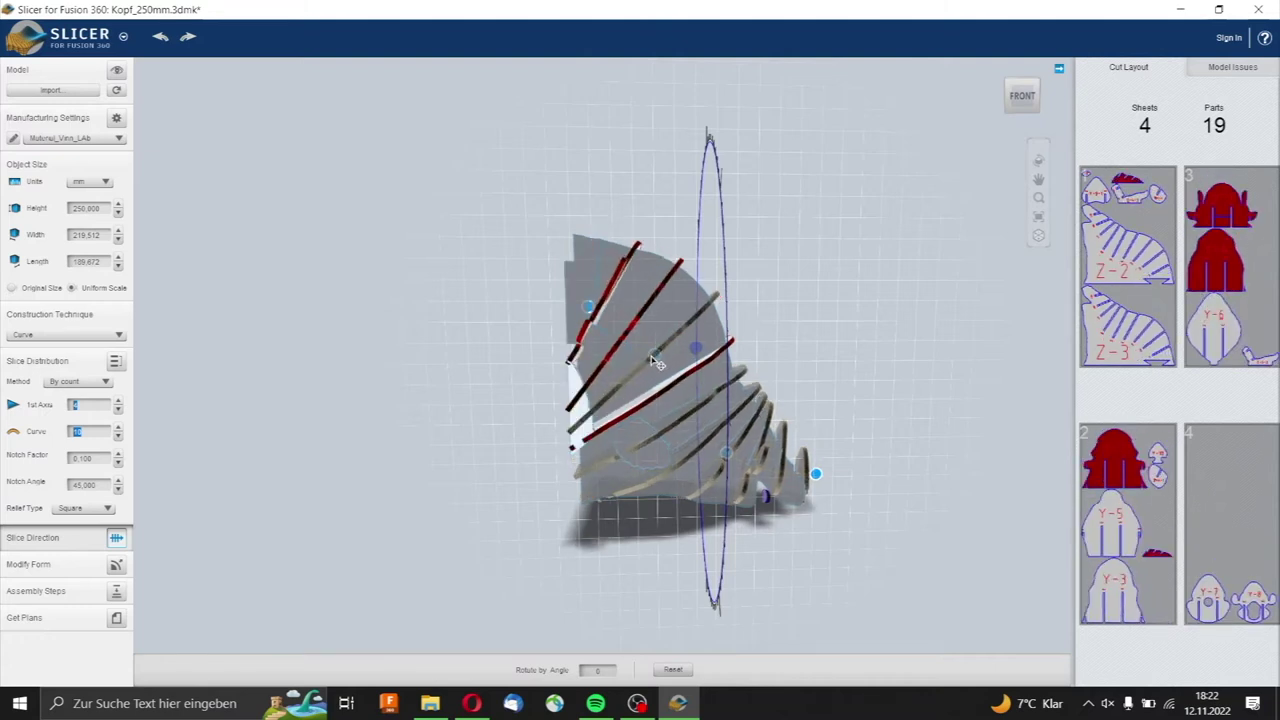
pyautogui.moveTo(655, 362); pyautogui.dragTo(651, 356)
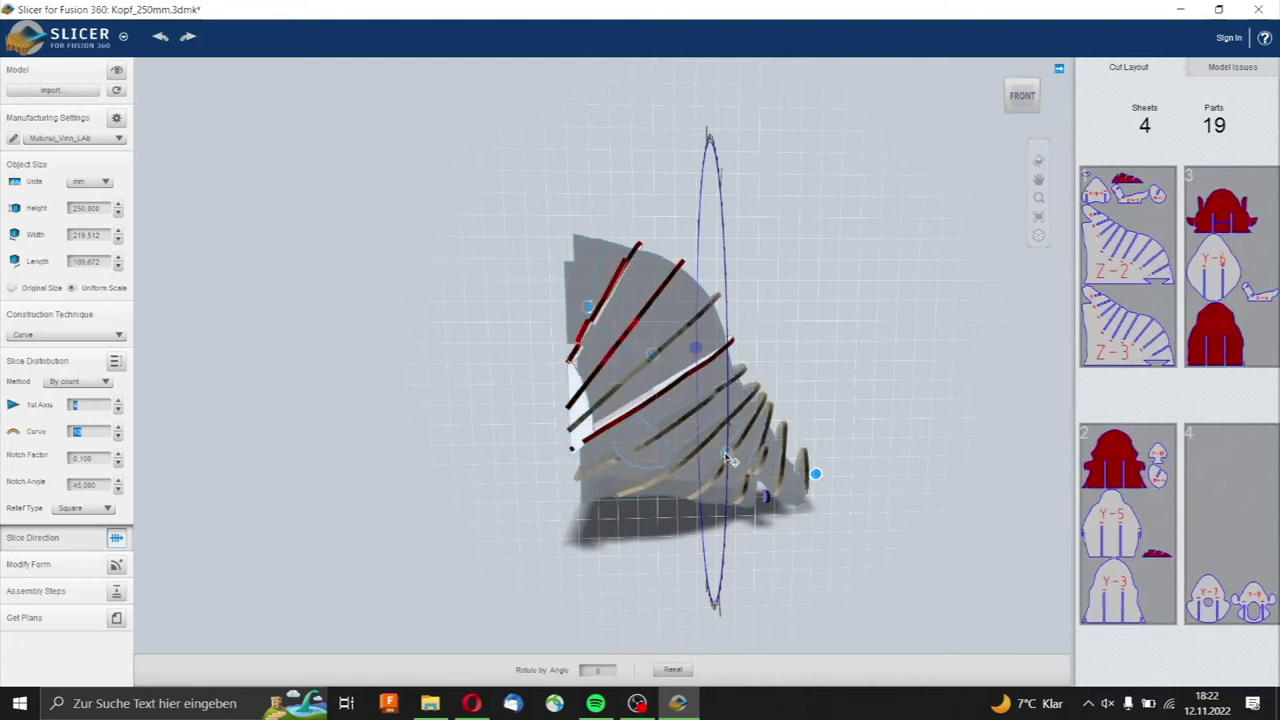
pyautogui.moveTo(729, 447); pyautogui.dragTo(711, 401)
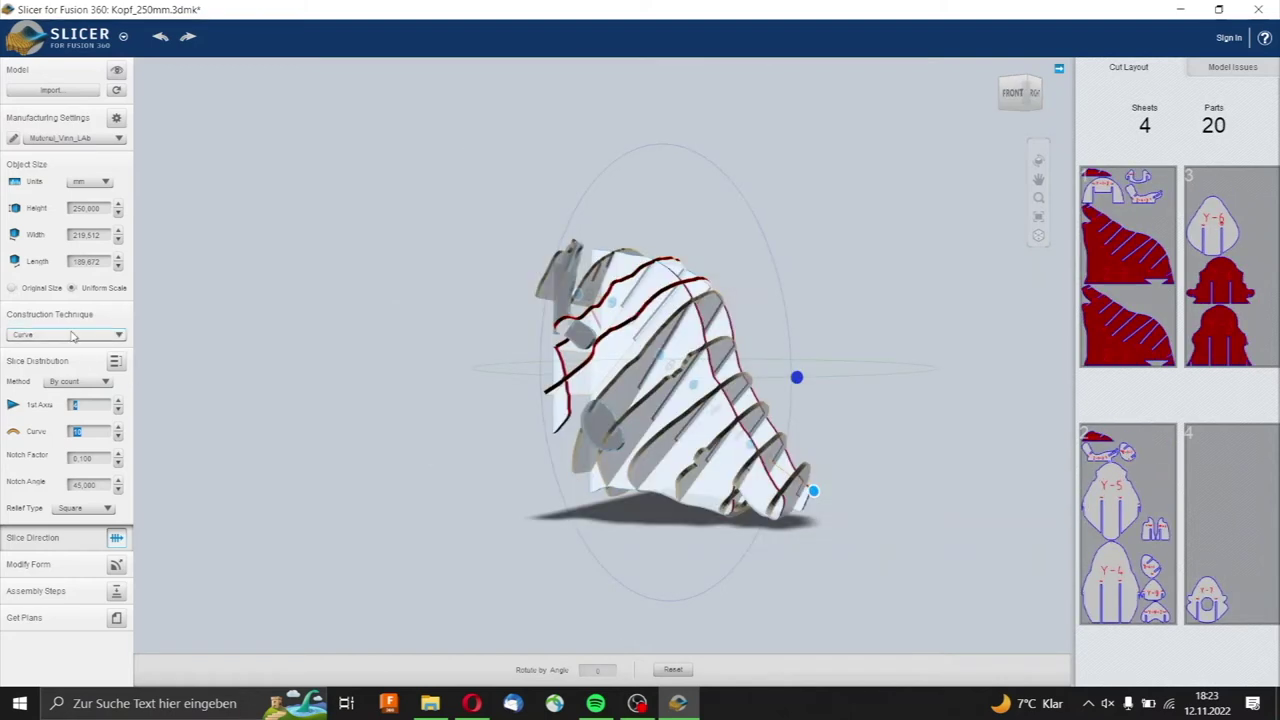
# Step: Try Radial Slices on the head (20 parts, 3 sheets), then switch the technique to Folded Panels
pyautogui.click(72, 336)
pyautogui.click(52, 384)
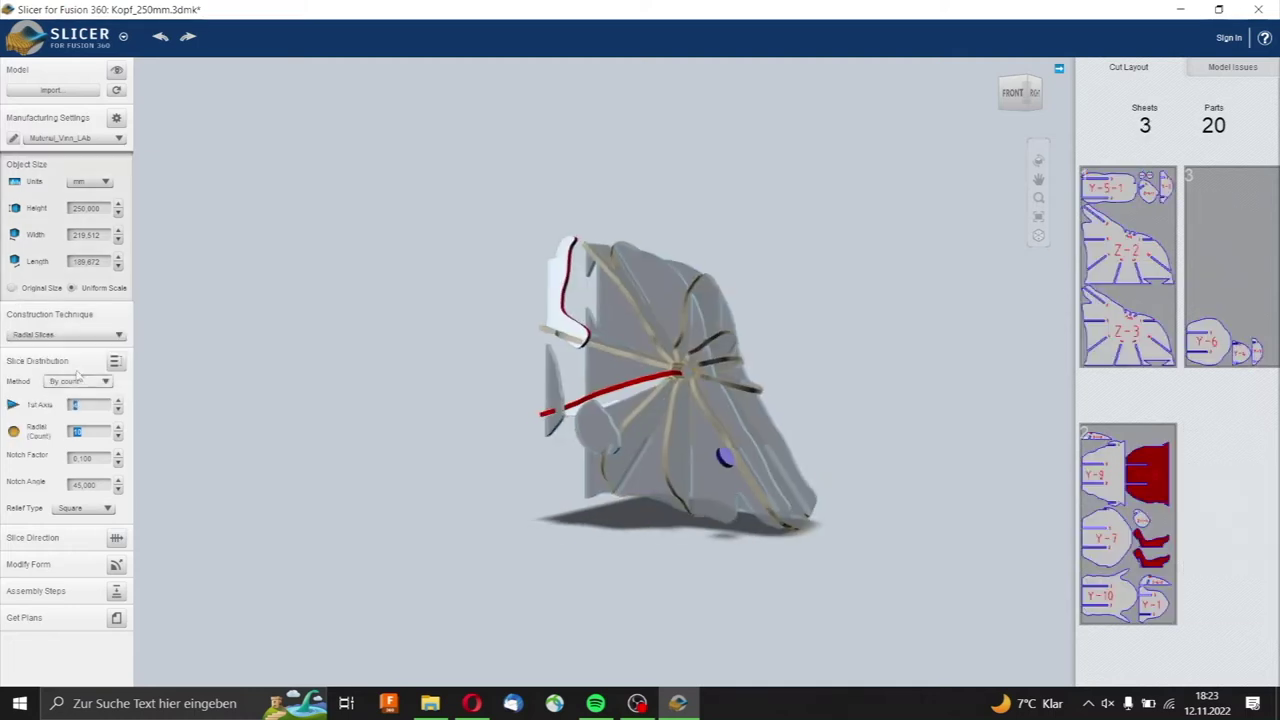
pyautogui.moveTo(346, 343)
pyautogui.mouseDown()
pyautogui.moveTo(380, 463)
pyautogui.moveTo(375, 545)
pyautogui.moveTo(397, 429)
pyautogui.moveTo(363, 349)
pyautogui.moveTo(474, 337)
pyautogui.moveTo(434, 355)
pyautogui.mouseUp()
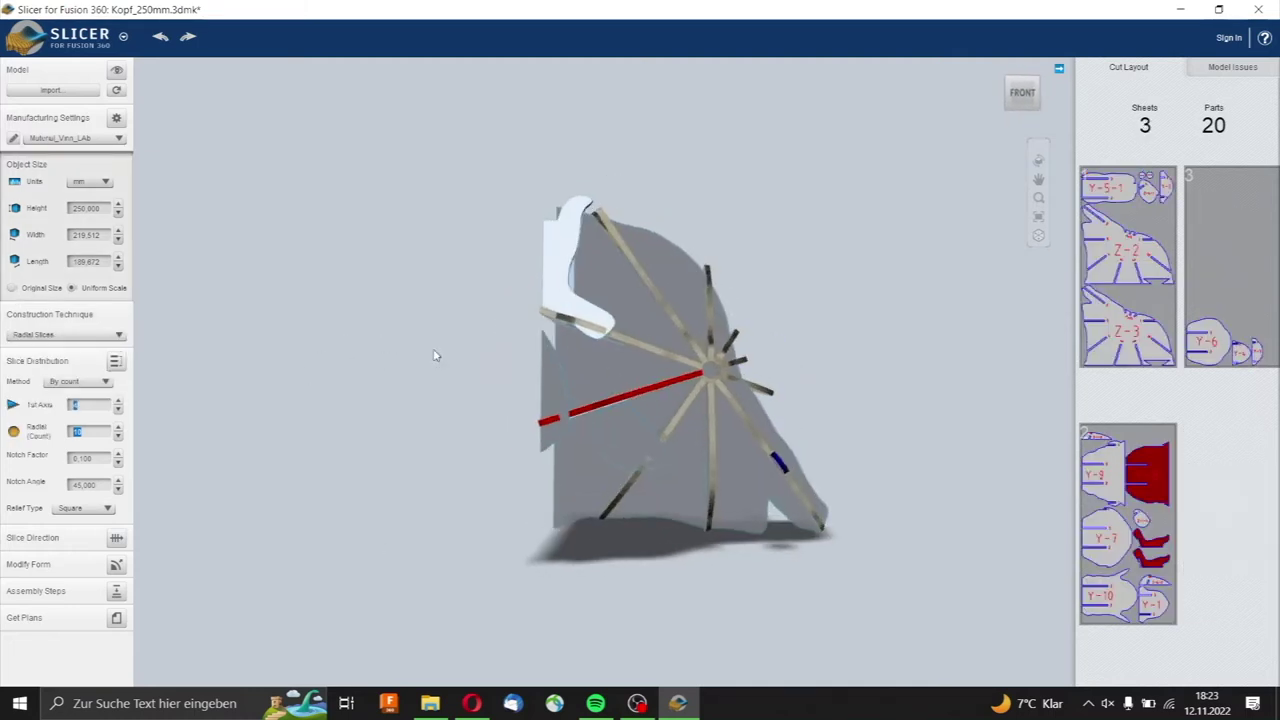
pyautogui.click(90, 336)
pyautogui.click(60, 395)
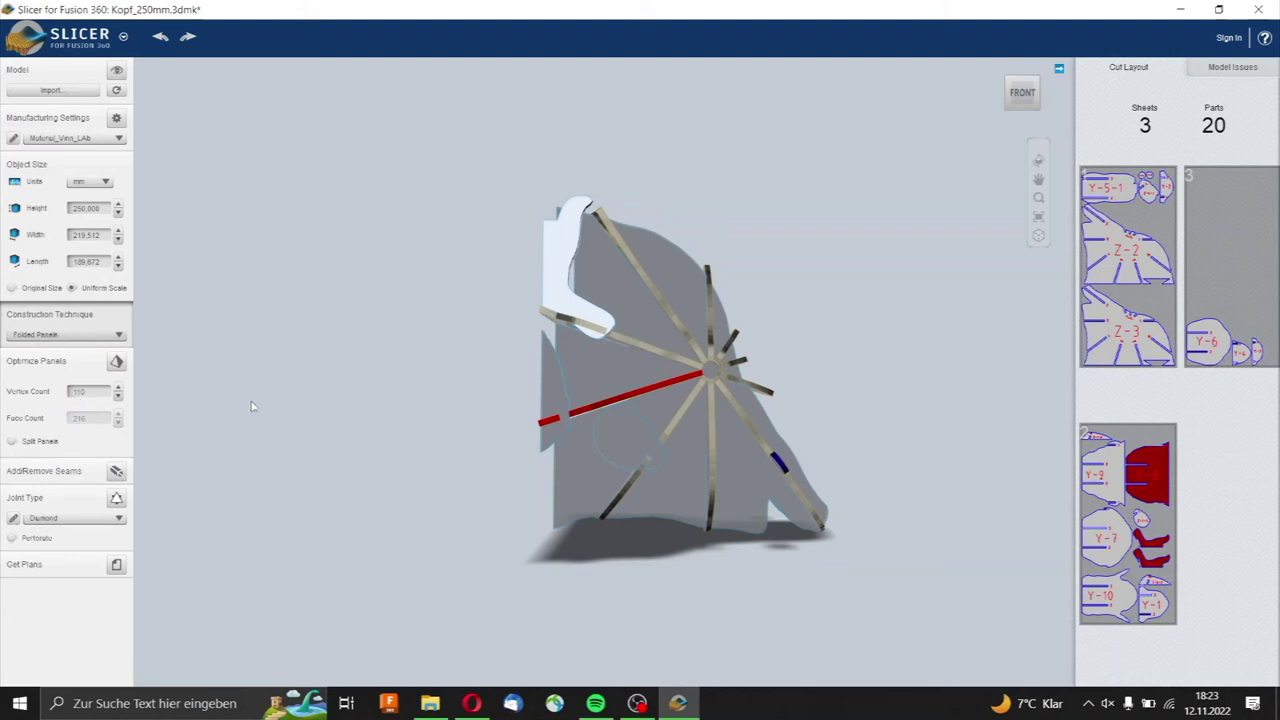
# Step: Start and finish seam editing on the folded panels, returning to the plain 200 mm boar head model
pyautogui.moveTo(334, 389)
pyautogui.mouseDown()
pyautogui.moveTo(237, 351)
pyautogui.moveTo(331, 367)
pyautogui.moveTo(533, 309)
pyautogui.moveTo(437, 280)
pyautogui.moveTo(486, 371)
pyautogui.moveTo(460, 420)
pyautogui.mouseUp()
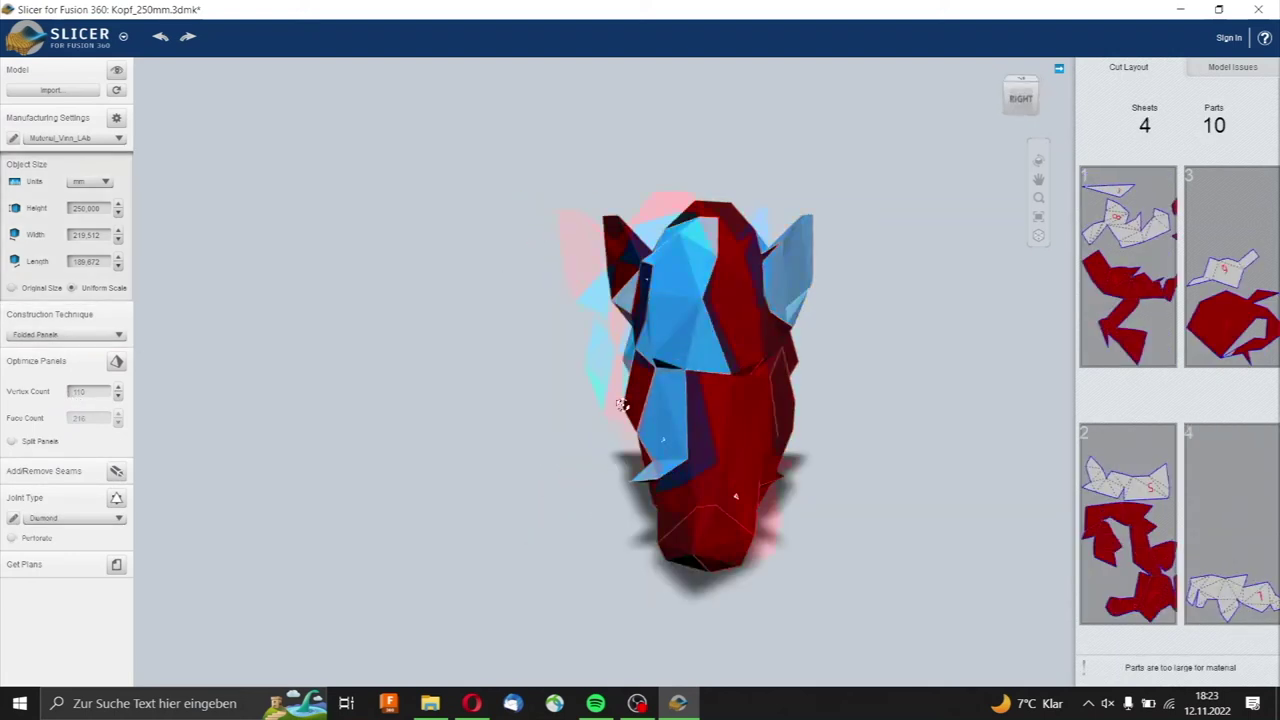
pyautogui.click(116, 473)
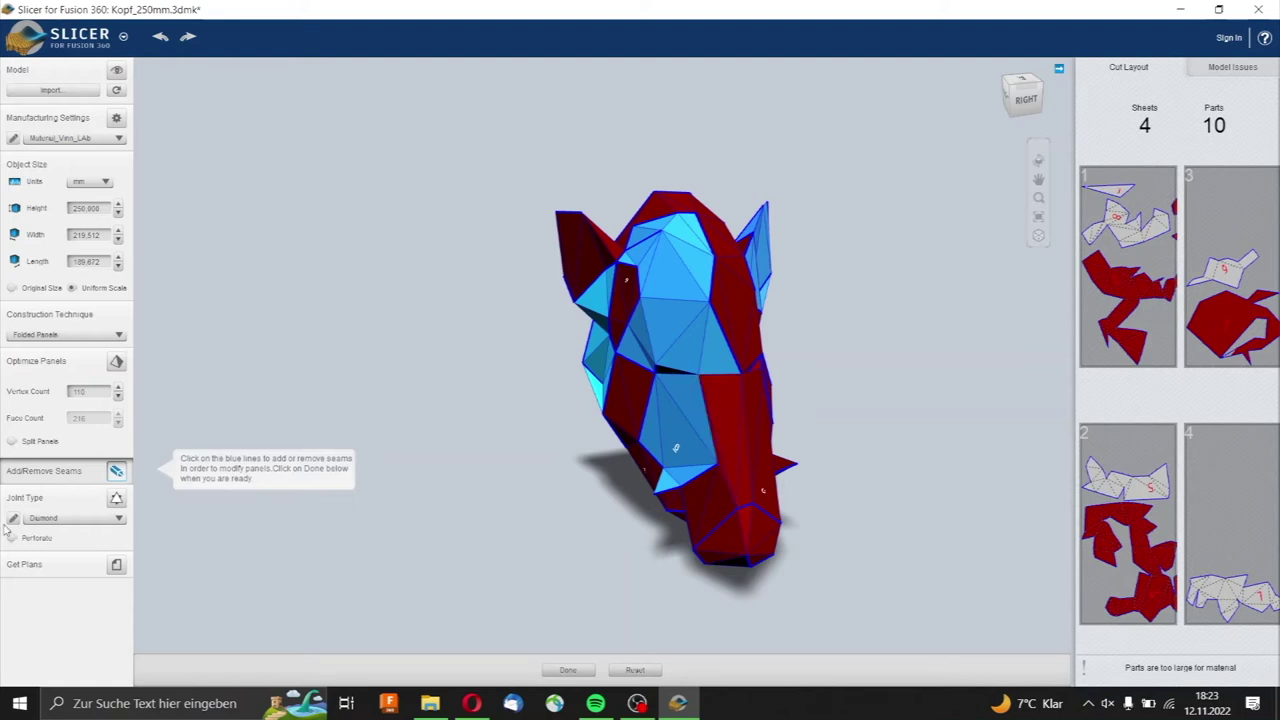
pyautogui.click(116, 471)
pyautogui.click(116, 336)
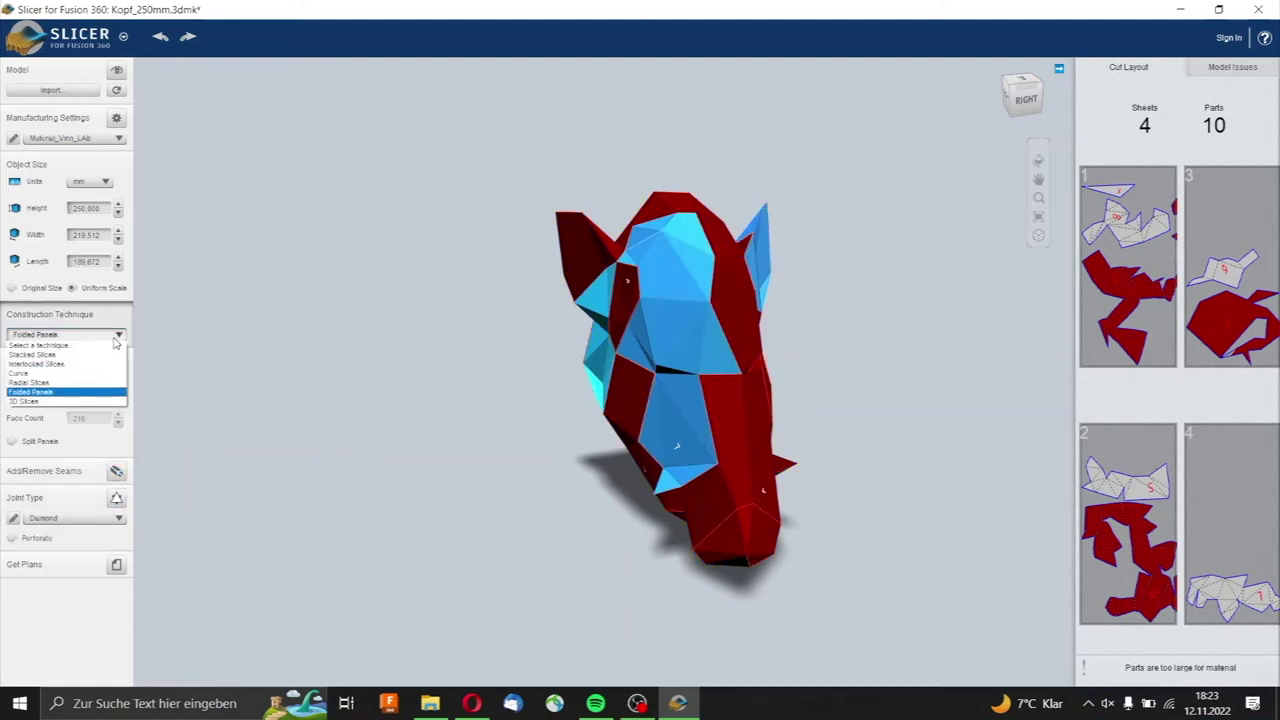
pyautogui.click(75, 401)
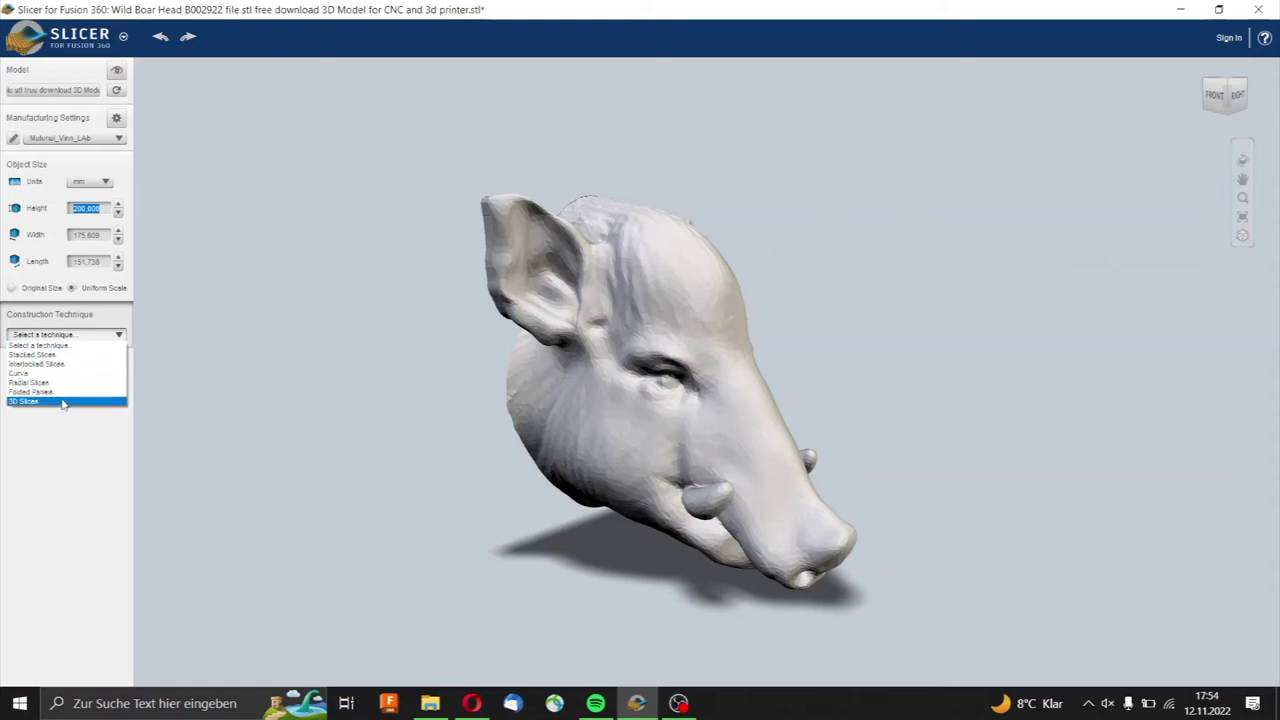
# Step: Build the 200 mm boar head as Interlocked Slices, cut into 28 parts on 4 sheets
pyautogui.click(36, 363)
pyautogui.moveTo(943, 414)
pyautogui.mouseDown()
pyautogui.moveTo(752, 458)
pyautogui.moveTo(959, 457)
pyautogui.mouseUp()
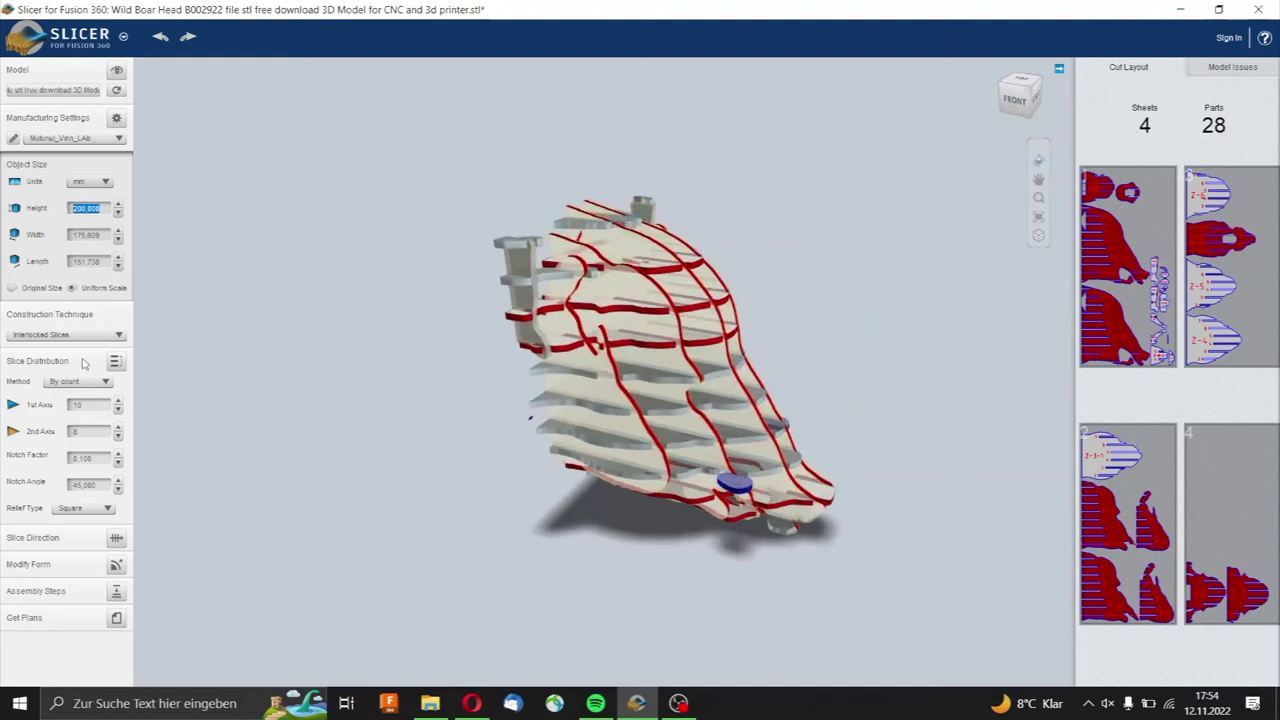
pyautogui.click(116, 538)
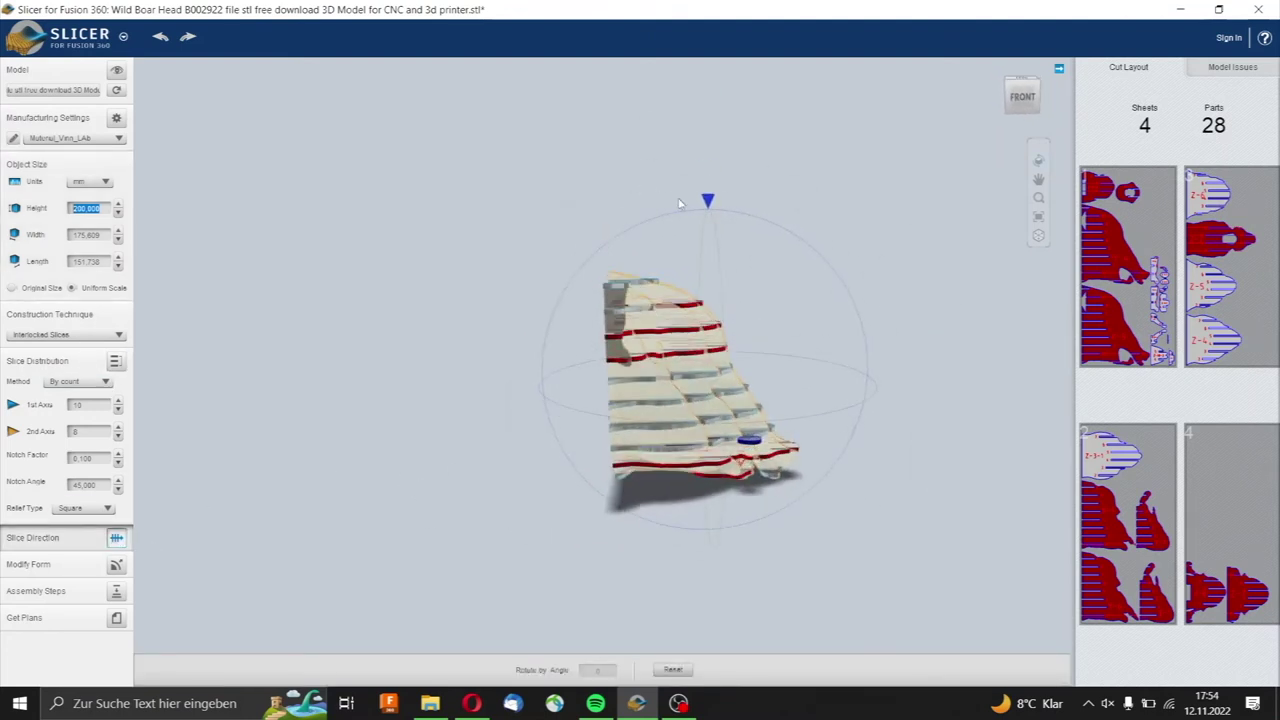
# Step: Rotate the interlocked slice direction to the side and lower the 2nd Axis count, leaving 21 parts on 3 sheets
pyautogui.moveTo(720, 220)
pyautogui.mouseDown()
pyautogui.moveTo(673, 177)
pyautogui.moveTo(808, 228)
pyautogui.moveTo(920, 381)
pyautogui.mouseUp()
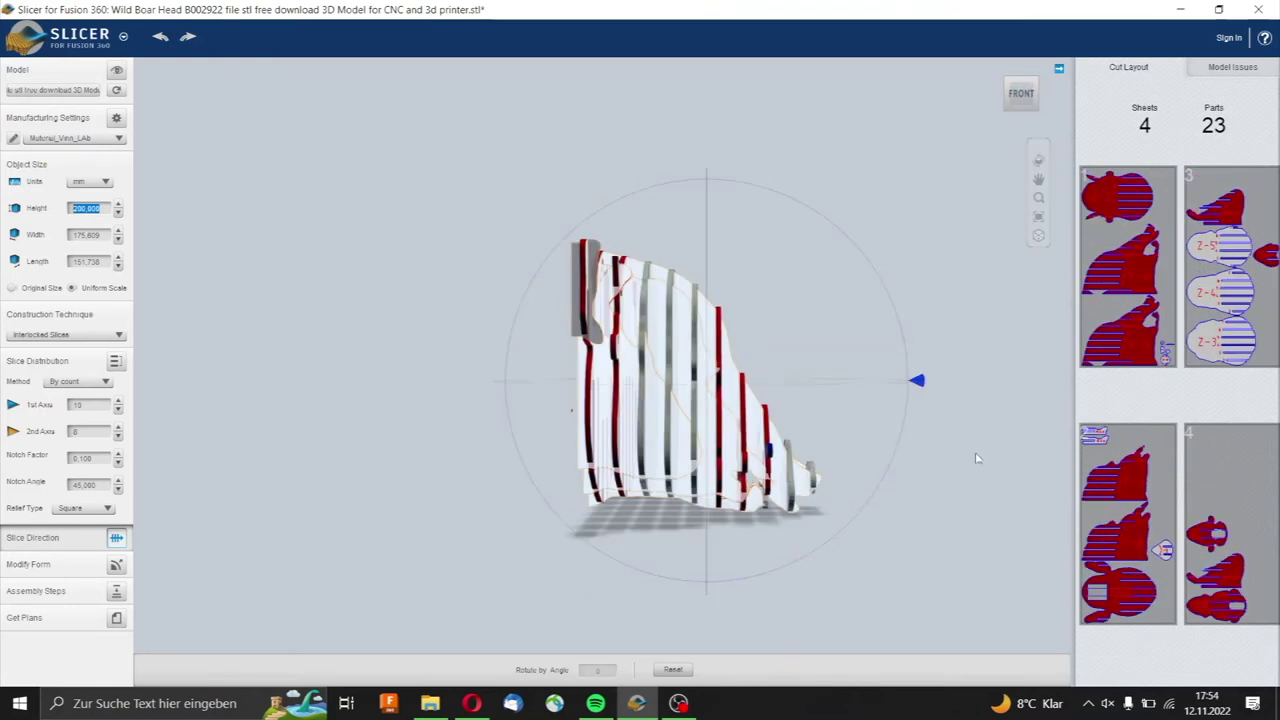
pyautogui.moveTo(880, 468); pyautogui.dragTo(741, 501)
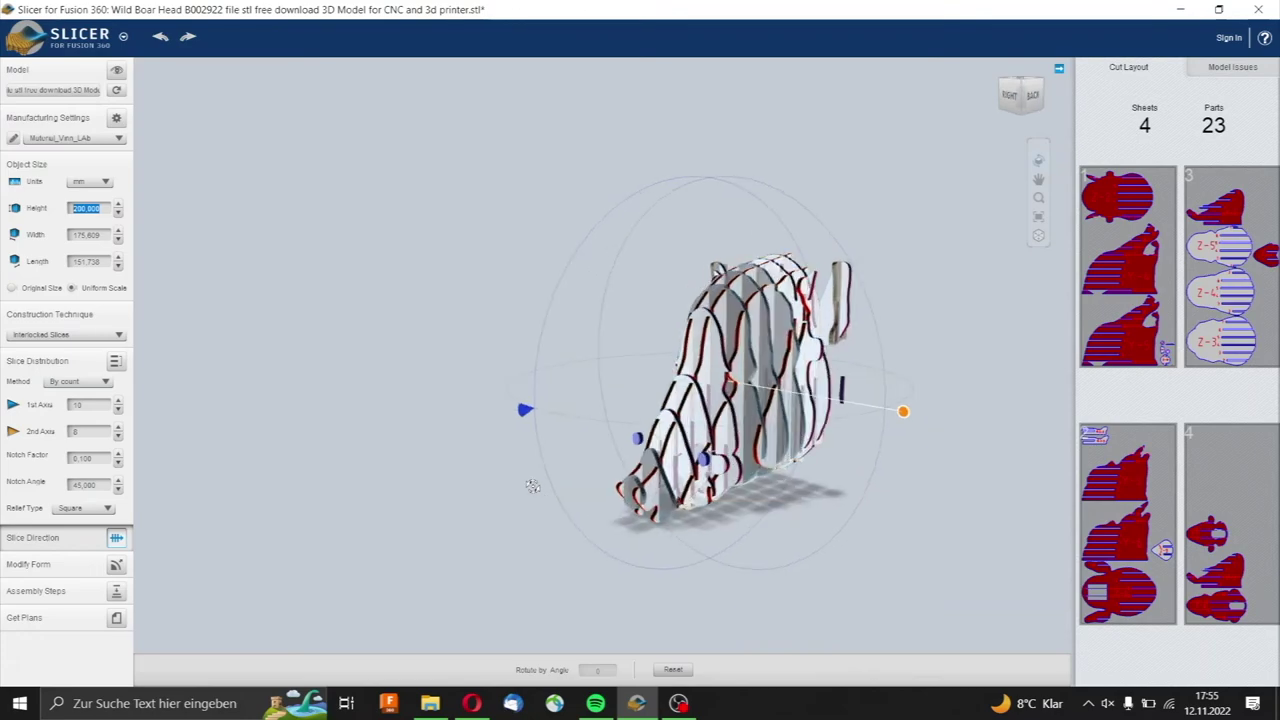
pyautogui.scroll(5, 741, 501)
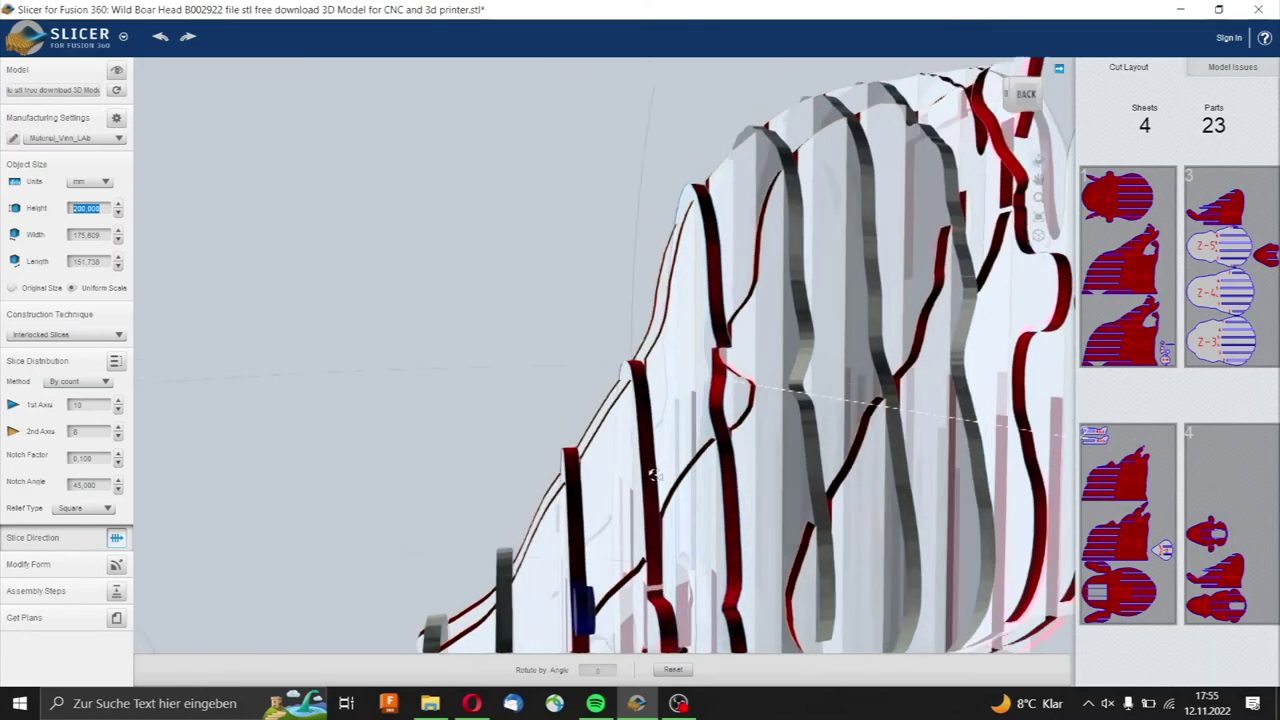
pyautogui.moveTo(476, 421)
pyautogui.mouseDown()
pyautogui.moveTo(408, 428)
pyautogui.moveTo(980, 529)
pyautogui.mouseUp()
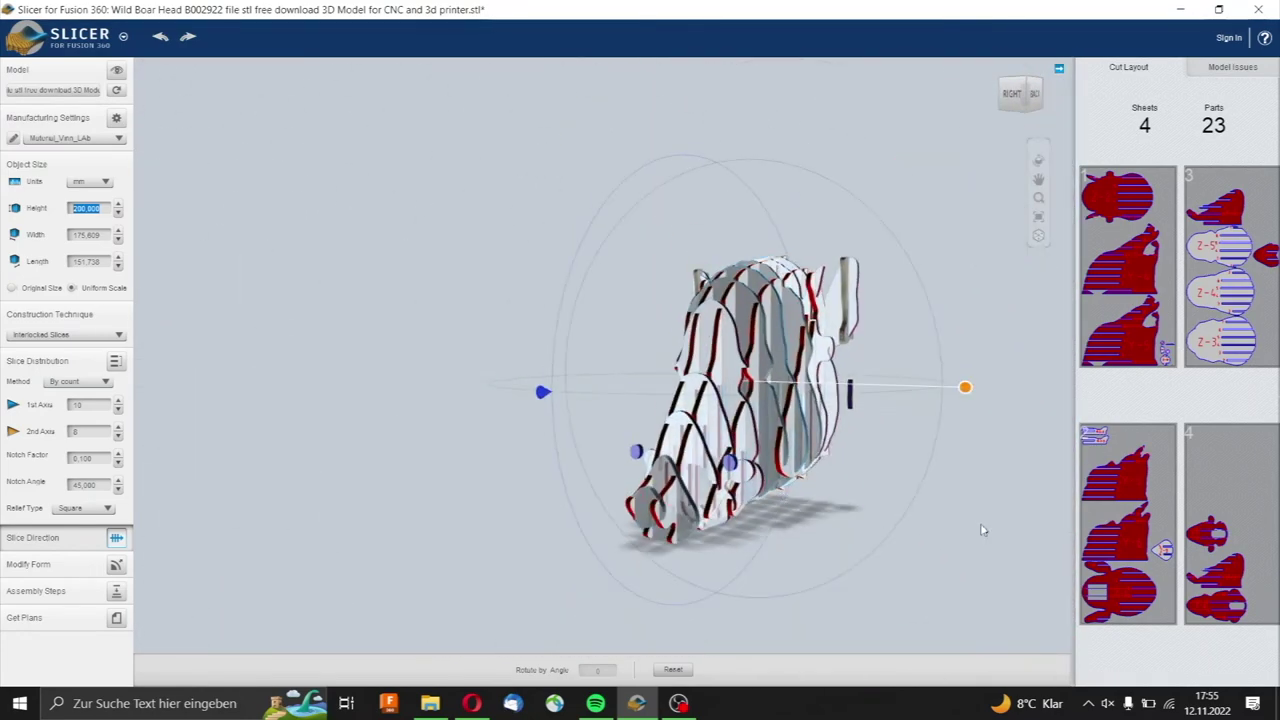
pyautogui.click(118, 435)
pyautogui.click(118, 436)
# Step: Step the first-axis slice count down until the boar head uses 15 parts on 2 sheets
pyautogui.click(118, 430)
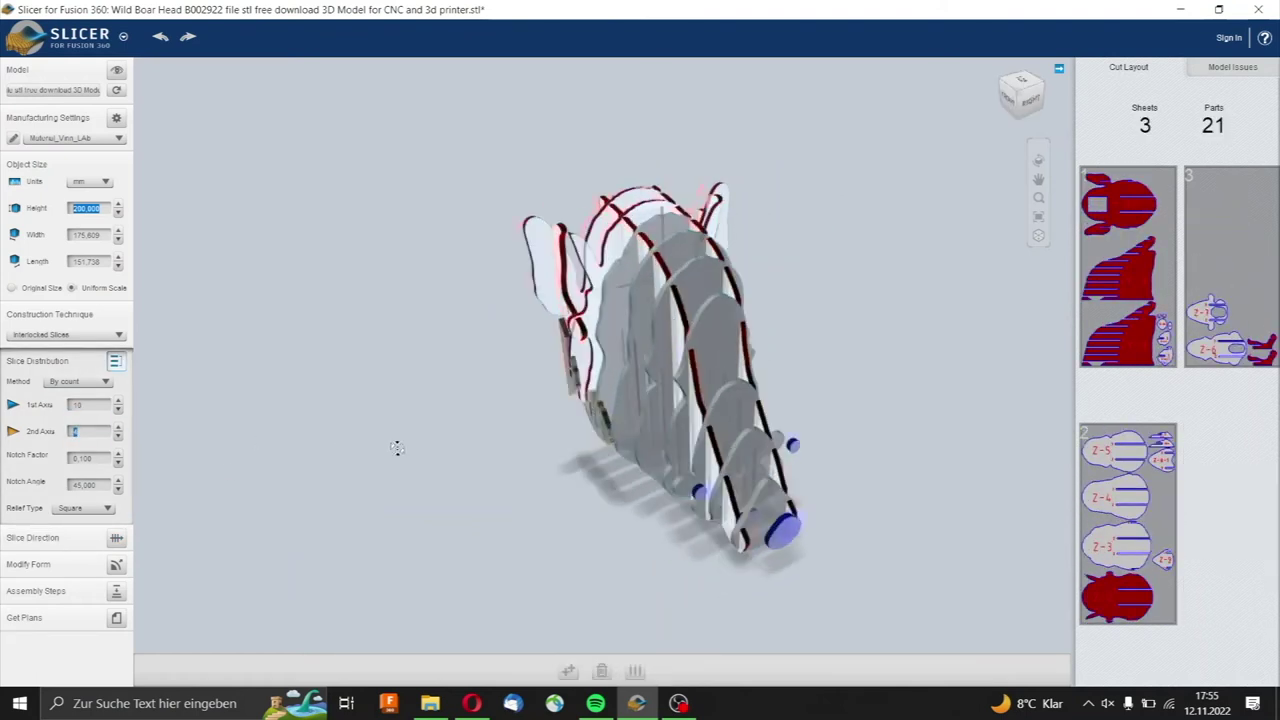
pyautogui.moveTo(397, 446); pyautogui.dragTo(540, 436)
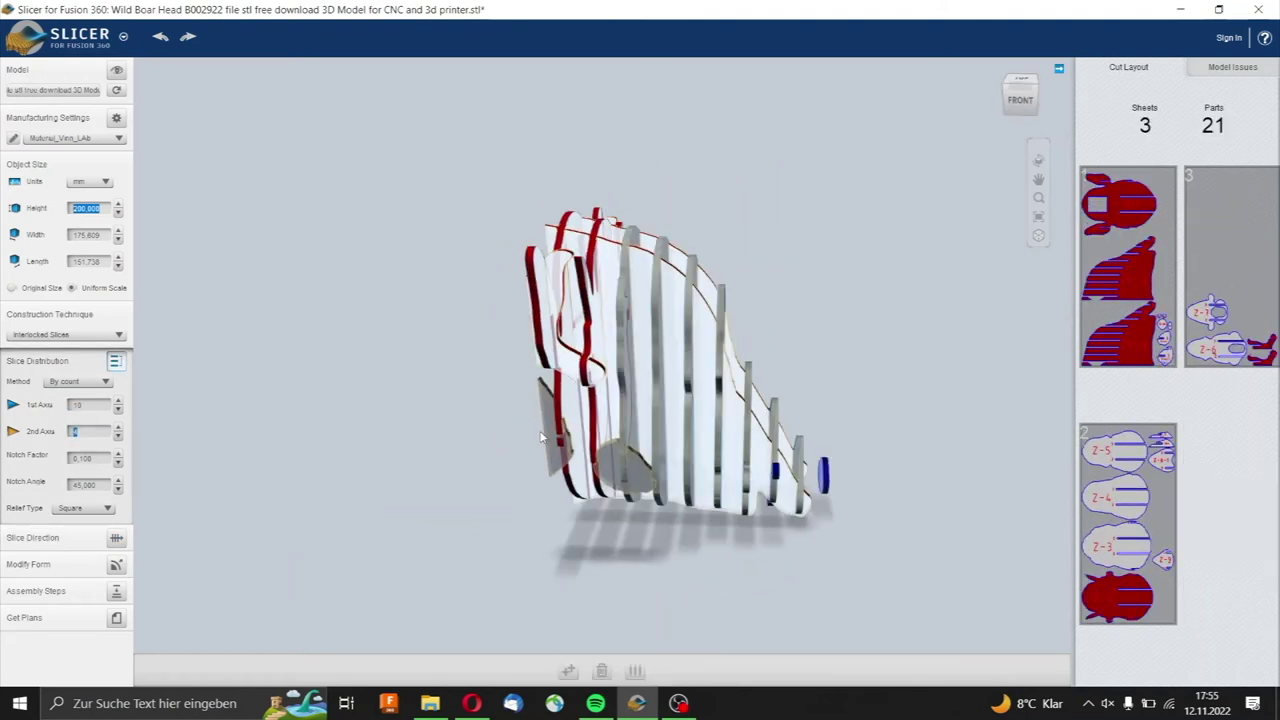
pyautogui.click(118, 402)
pyautogui.click(118, 410)
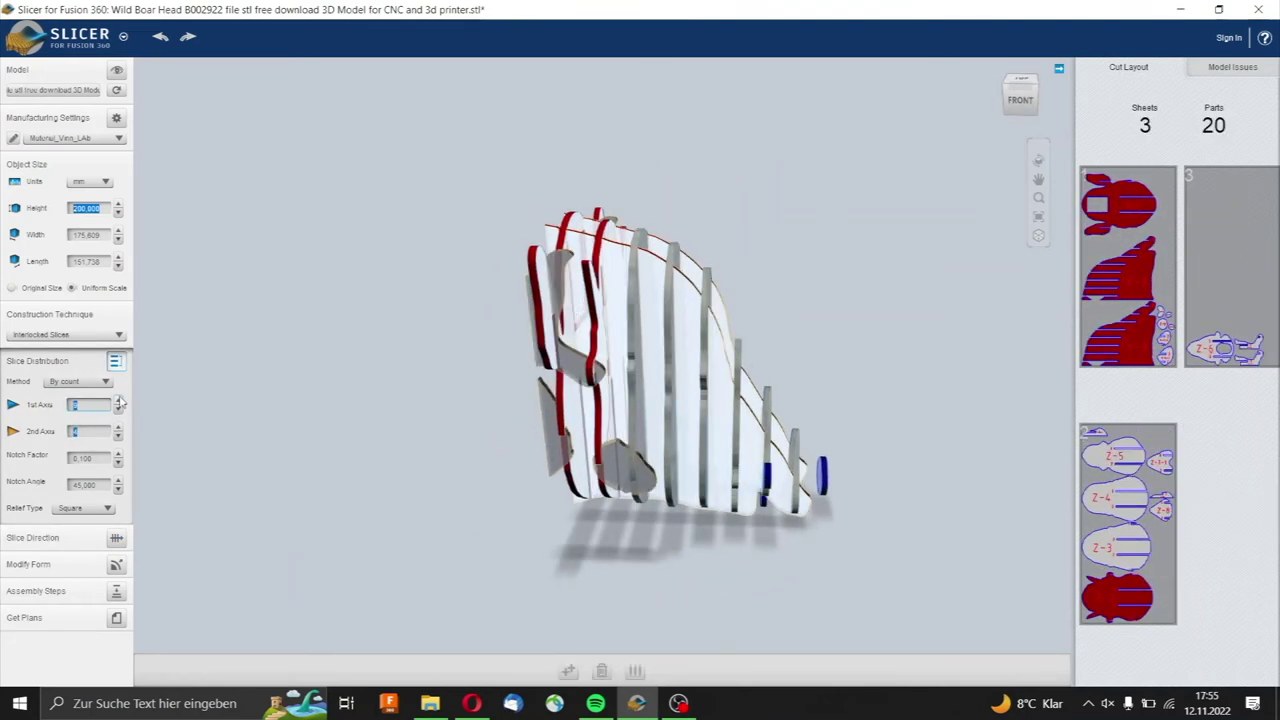
pyautogui.click(120, 406)
pyautogui.click(120, 403)
pyautogui.click(119, 410)
pyautogui.click(119, 403)
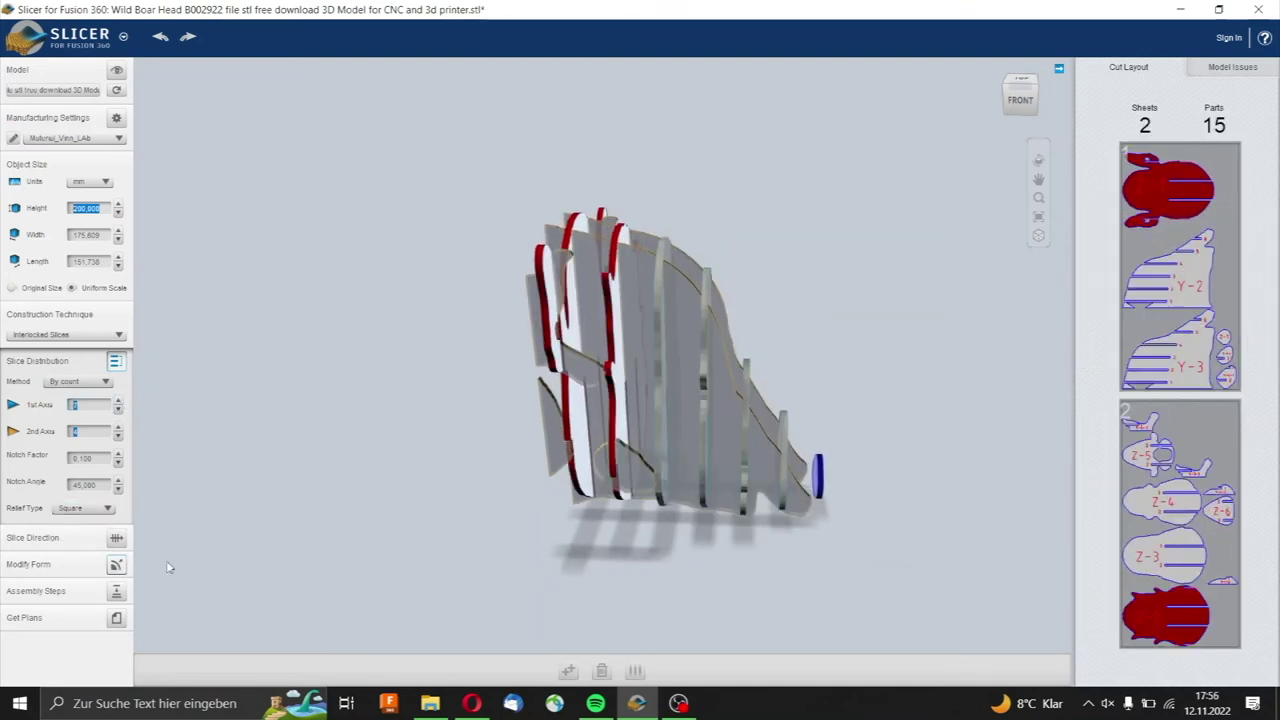
pyautogui.moveTo(499, 521); pyautogui.dragTo(396, 490)
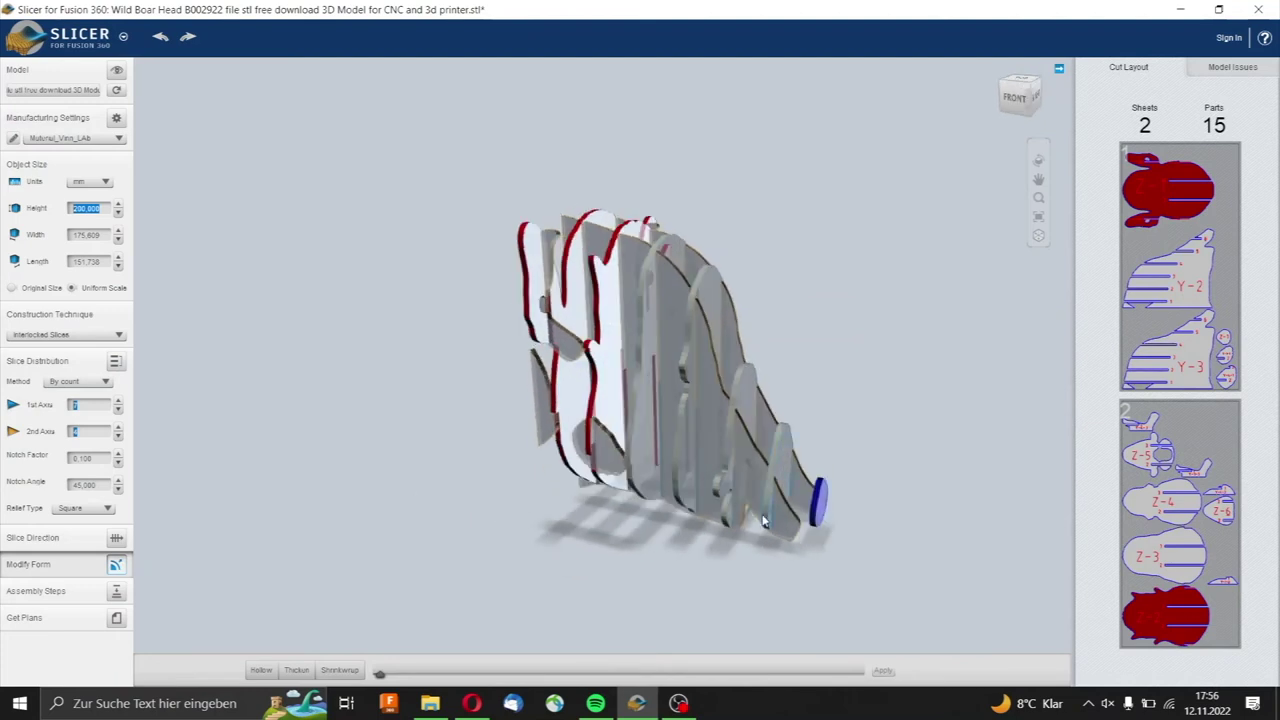
# Step: Rework the individual slices, cutting the head down to 9 parts and adding a new slice
pyautogui.click(817, 505)
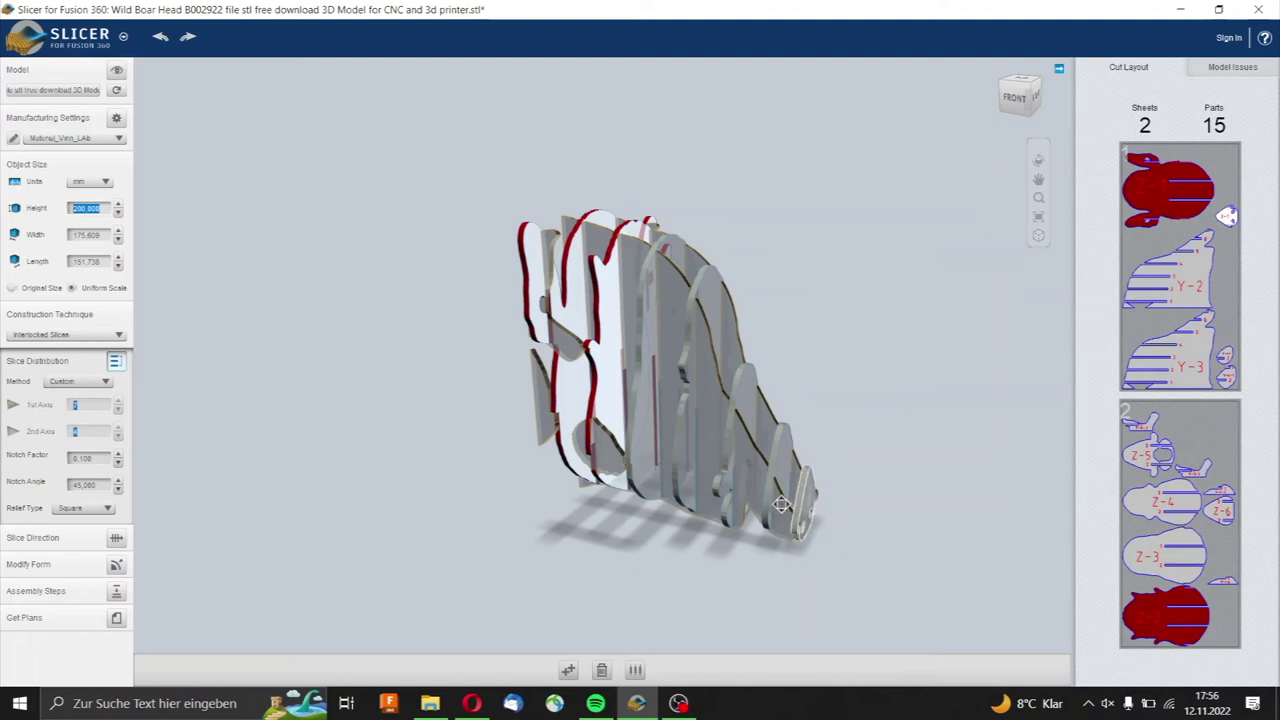
pyautogui.moveTo(826, 534)
pyautogui.mouseDown()
pyautogui.moveTo(498, 449)
pyautogui.moveTo(467, 473)
pyautogui.moveTo(736, 509)
pyautogui.mouseUp()
pyautogui.moveTo(796, 553)
pyautogui.mouseDown()
pyautogui.moveTo(857, 586)
pyautogui.moveTo(997, 609)
pyautogui.moveTo(866, 356)
pyautogui.mouseUp()
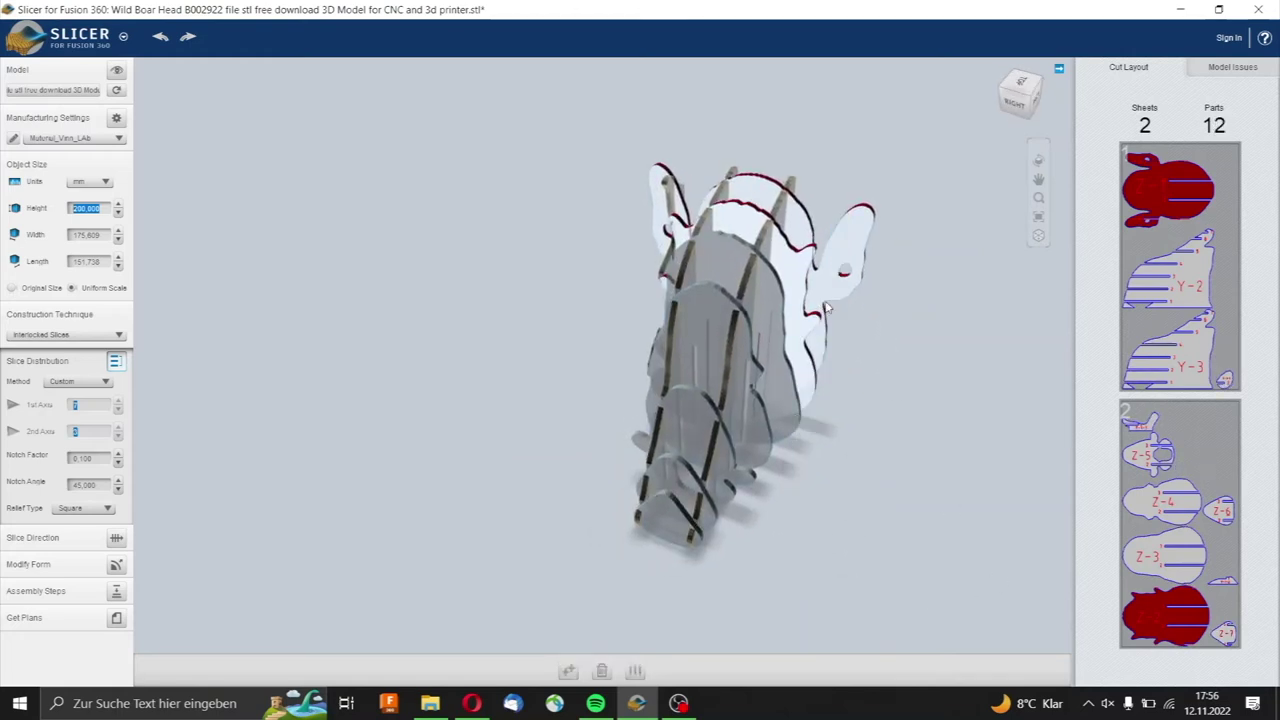
pyautogui.moveTo(522, 330)
pyautogui.mouseDown()
pyautogui.moveTo(729, 337)
pyautogui.moveTo(589, 309)
pyautogui.mouseUp()
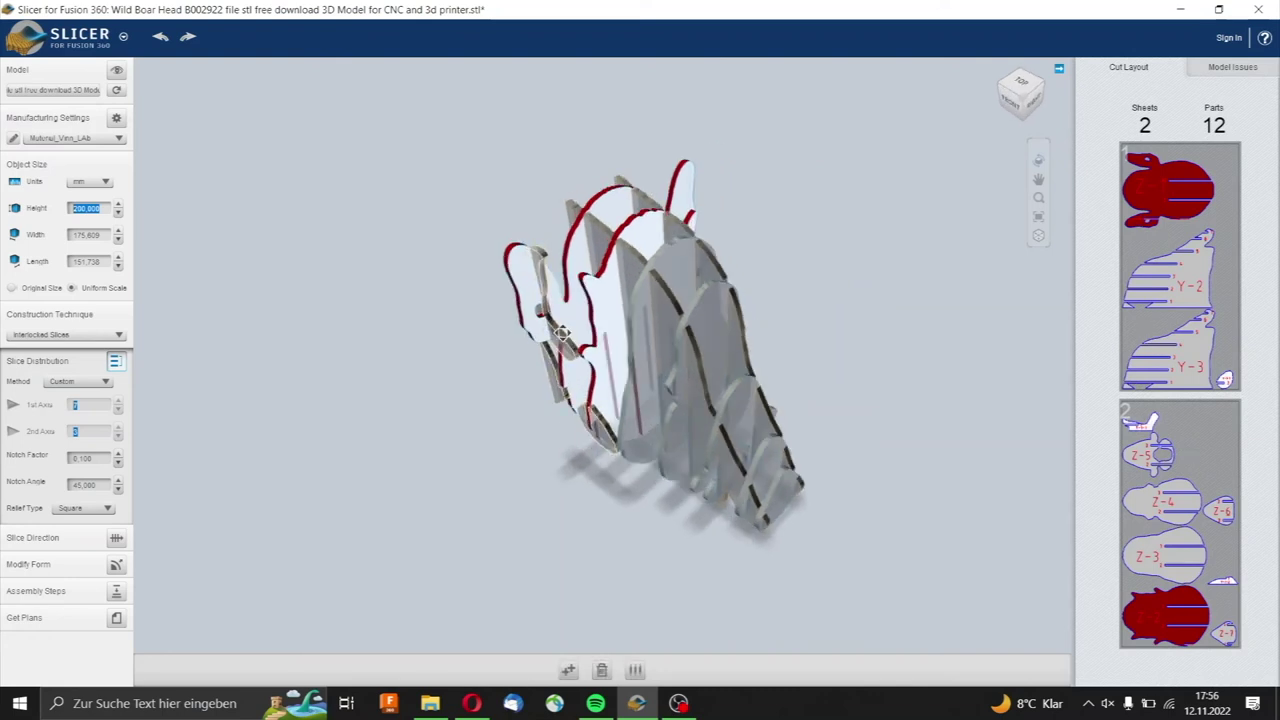
pyautogui.moveTo(474, 417)
pyautogui.mouseDown()
pyautogui.moveTo(547, 420)
pyautogui.moveTo(851, 340)
pyautogui.moveTo(1000, 337)
pyautogui.moveTo(898, 465)
pyautogui.moveTo(843, 453)
pyautogui.moveTo(894, 514)
pyautogui.moveTo(954, 537)
pyautogui.moveTo(548, 350)
pyautogui.moveTo(443, 263)
pyautogui.moveTo(513, 330)
pyautogui.mouseUp()
pyautogui.click(568, 668)
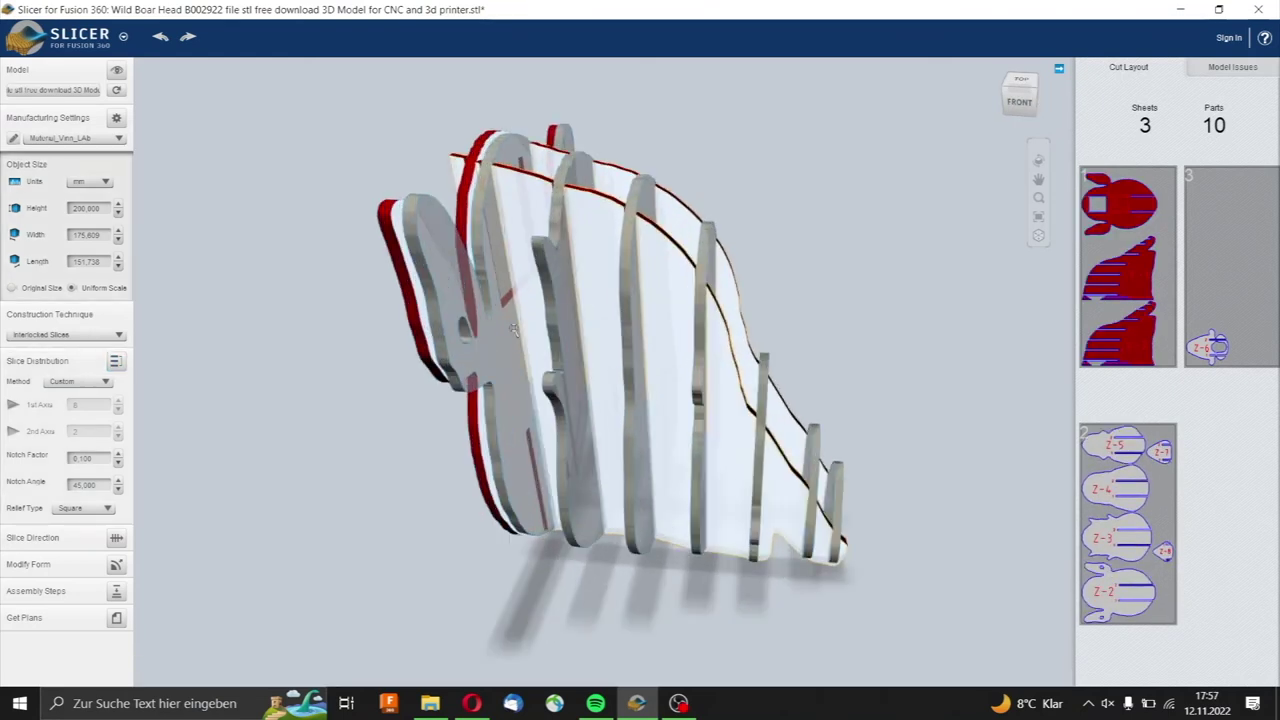
# Step: Orbit the assembled boar head to inspect it from the side and both angles
pyautogui.moveTo(129, 524)
pyautogui.mouseDown()
pyautogui.moveTo(540, 335)
pyautogui.moveTo(565, 259)
pyautogui.mouseUp()
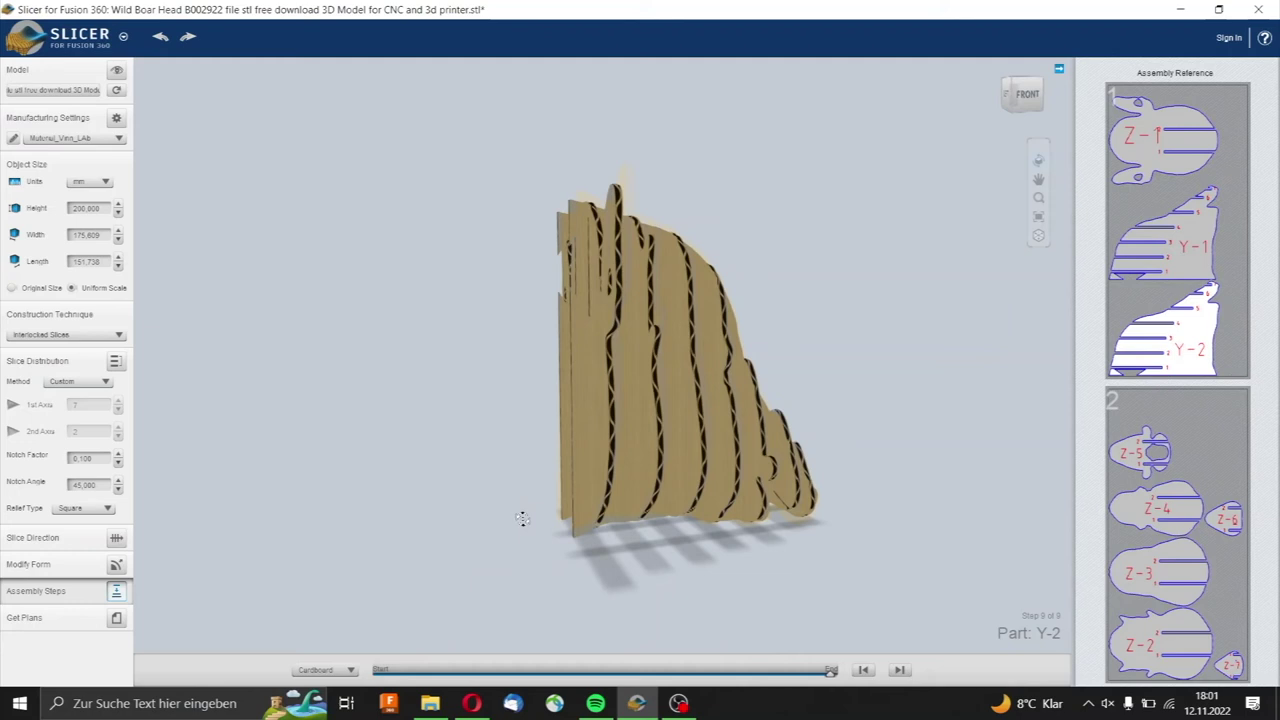
pyautogui.moveTo(522, 517)
pyautogui.mouseDown()
pyautogui.moveTo(526, 503)
pyautogui.moveTo(349, 511)
pyautogui.mouseUp()
pyautogui.moveTo(559, 308)
pyautogui.mouseDown()
pyautogui.moveTo(386, 437)
pyautogui.moveTo(280, 423)
pyautogui.moveTo(805, 423)
pyautogui.moveTo(584, 469)
pyautogui.moveTo(580, 486)
pyautogui.moveTo(623, 514)
pyautogui.moveTo(1028, 462)
pyautogui.moveTo(983, 480)
pyautogui.moveTo(866, 452)
pyautogui.moveTo(987, 445)
pyautogui.mouseUp()
pyautogui.moveTo(738, 440)
pyautogui.mouseDown()
pyautogui.moveTo(971, 457)
pyautogui.moveTo(980, 434)
pyautogui.mouseUp()
pyautogui.moveTo(733, 480)
pyautogui.mouseDown()
pyautogui.moveTo(903, 466)
pyautogui.moveTo(749, 466)
pyautogui.moveTo(781, 465)
pyautogui.mouseUp()
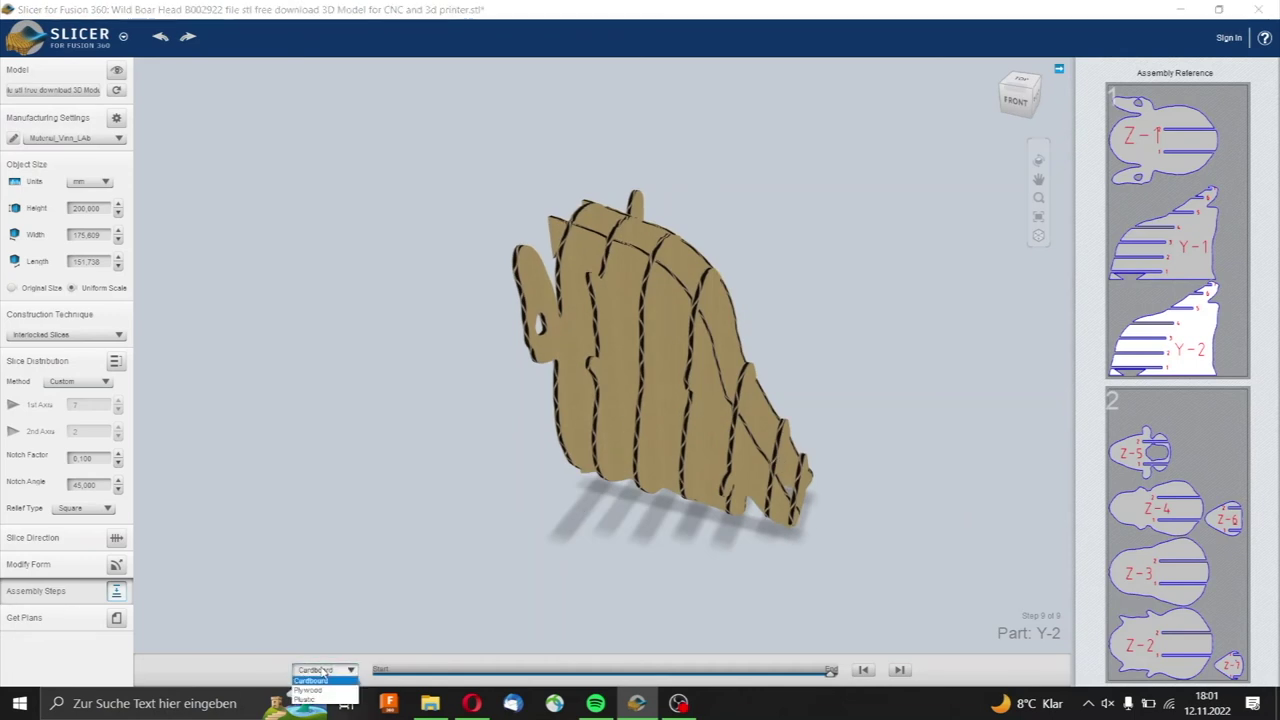
# Step: Preview the boar head in Plastic, then Plywood, and bring up the two-sheet cut plans
pyautogui.click(319, 700)
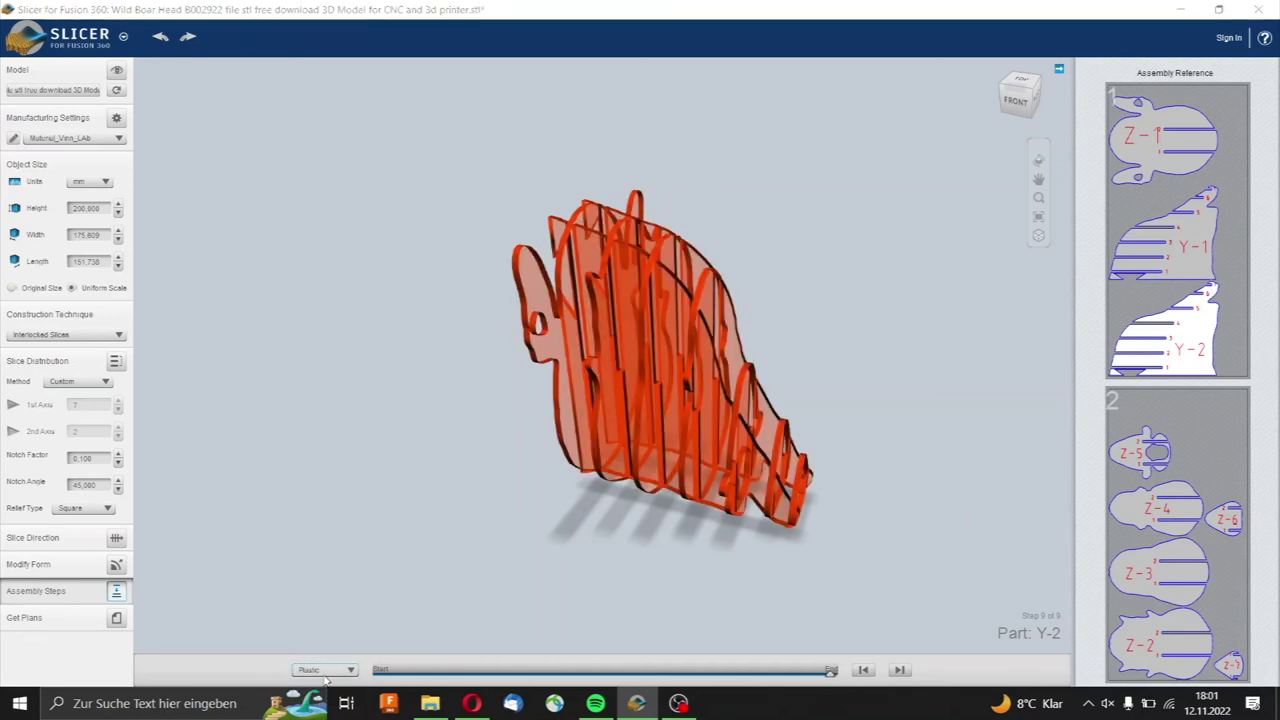
pyautogui.click(318, 690)
pyautogui.moveTo(418, 512)
pyautogui.mouseDown()
pyautogui.moveTo(217, 460)
pyautogui.moveTo(163, 480)
pyautogui.moveTo(380, 479)
pyautogui.moveTo(409, 466)
pyautogui.moveTo(400, 480)
pyautogui.mouseUp()
pyautogui.click(116, 617)
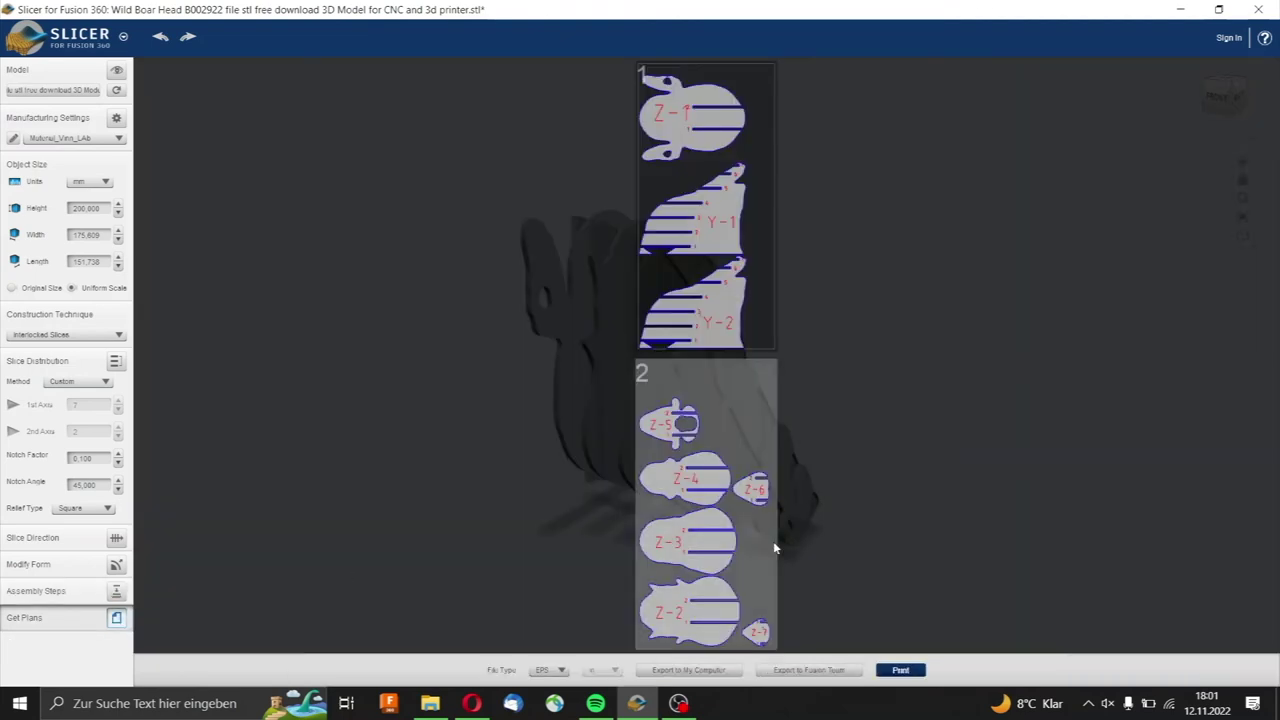
# Step: Export the cut plans as DXF named 'test' into SchweineKopf, then print sheet 1 to PDF24
pyautogui.click(563, 670)
pyautogui.click(545, 697)
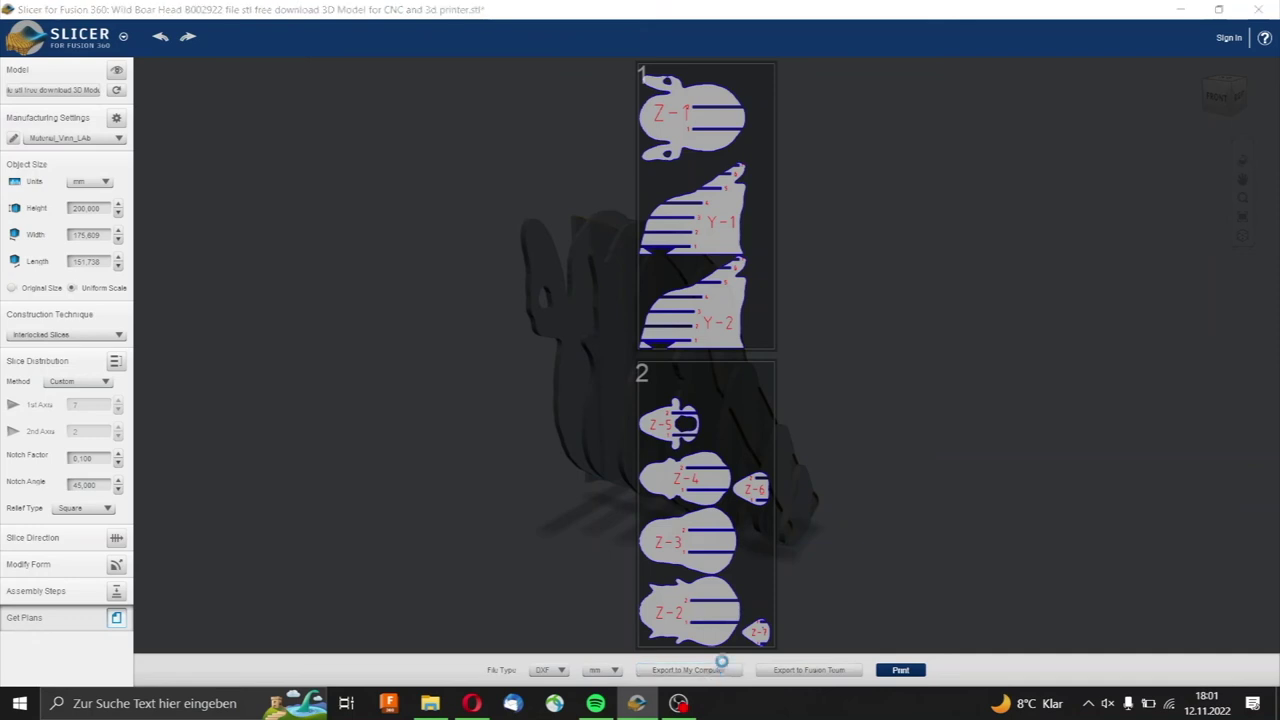
pyautogui.doubleClick(266, 160)
pyautogui.click(289, 300)
pyautogui.write('test')
pyautogui.press('Return')
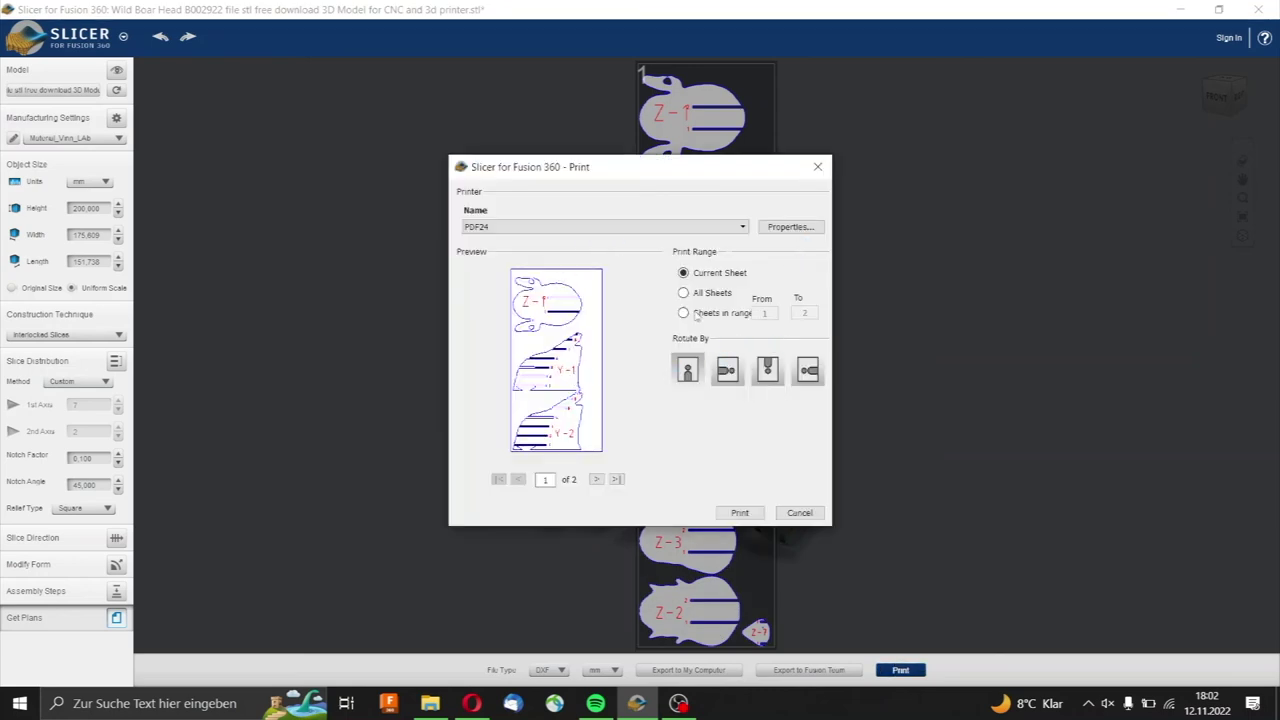
pyautogui.click(740, 513)
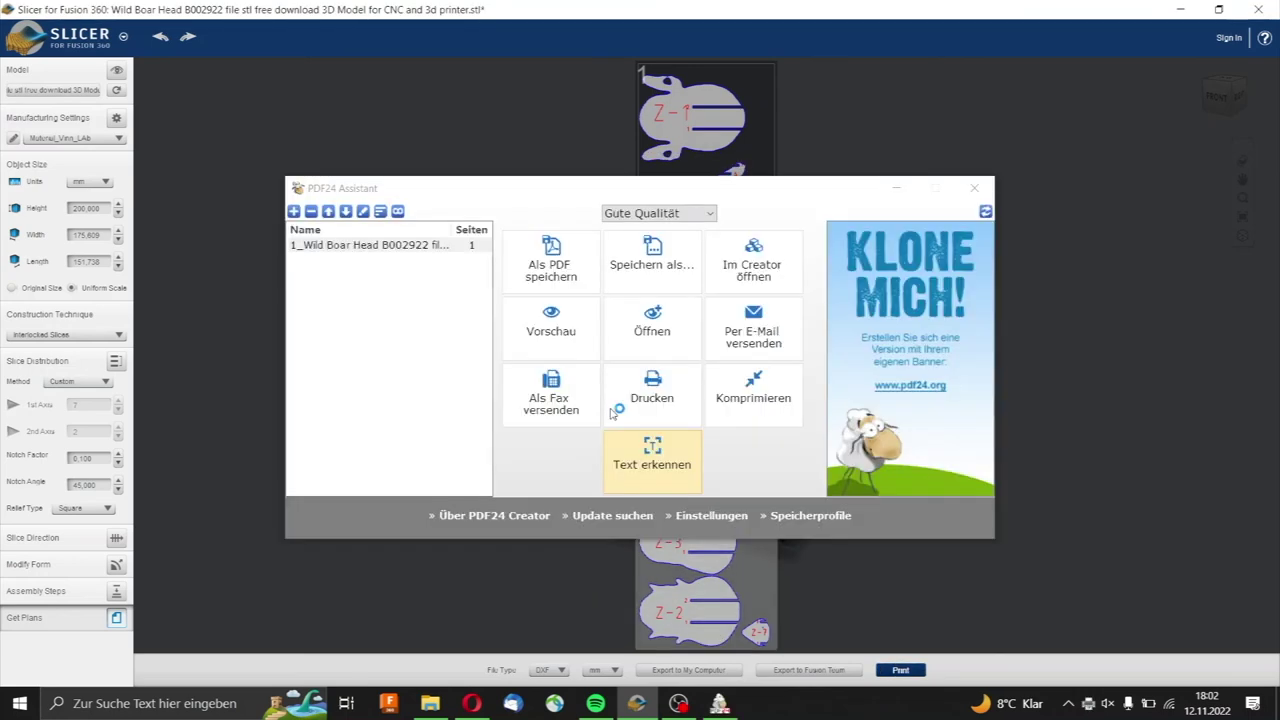
# Step: Choose Als PDF speichern and point the Save As dialog at the pasted SchweineKopf folder path
pyautogui.click(556, 258)
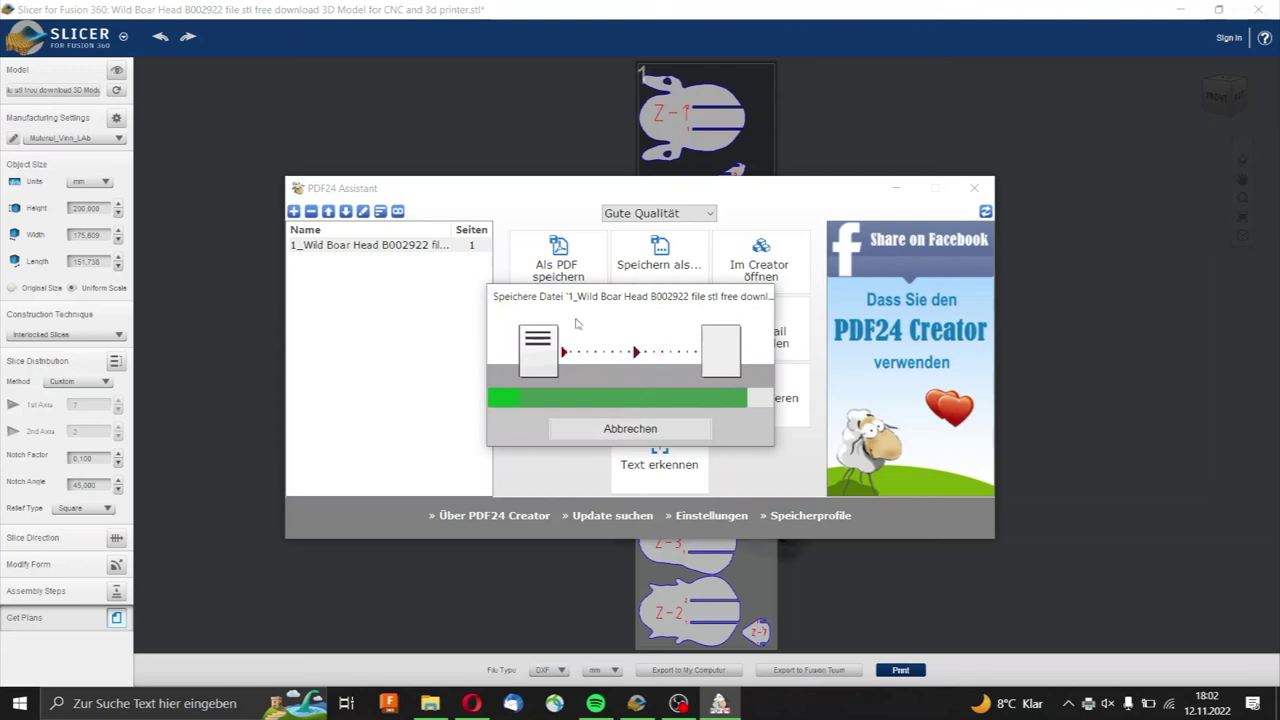
pyautogui.click(587, 248)
pyautogui.press('super+v')
pyautogui.press('Return')
pyautogui.press('Return')
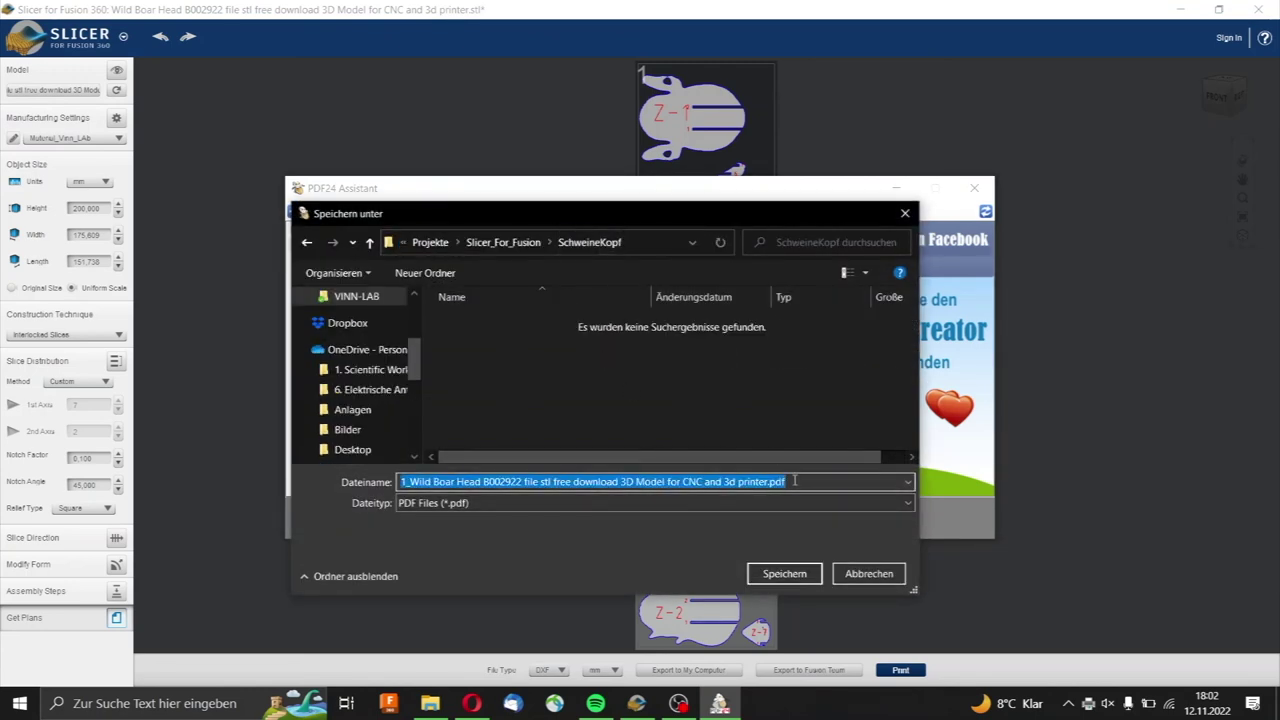